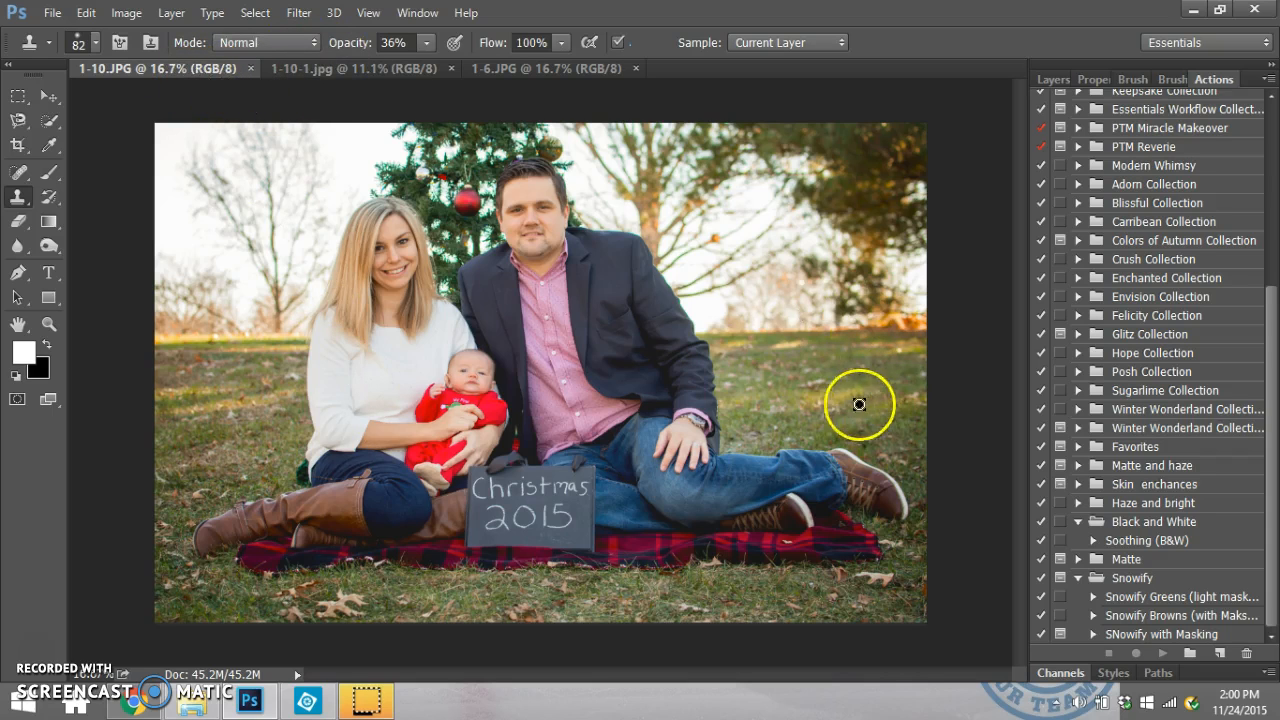
View the finished snow edit in 1-10-1.jpg for comparison, and return to the original 1-10.JPG photo.
{"action": "left_click", "coordinate": [298, 69]}
{"action": "key", "text": "ctrl+0"}
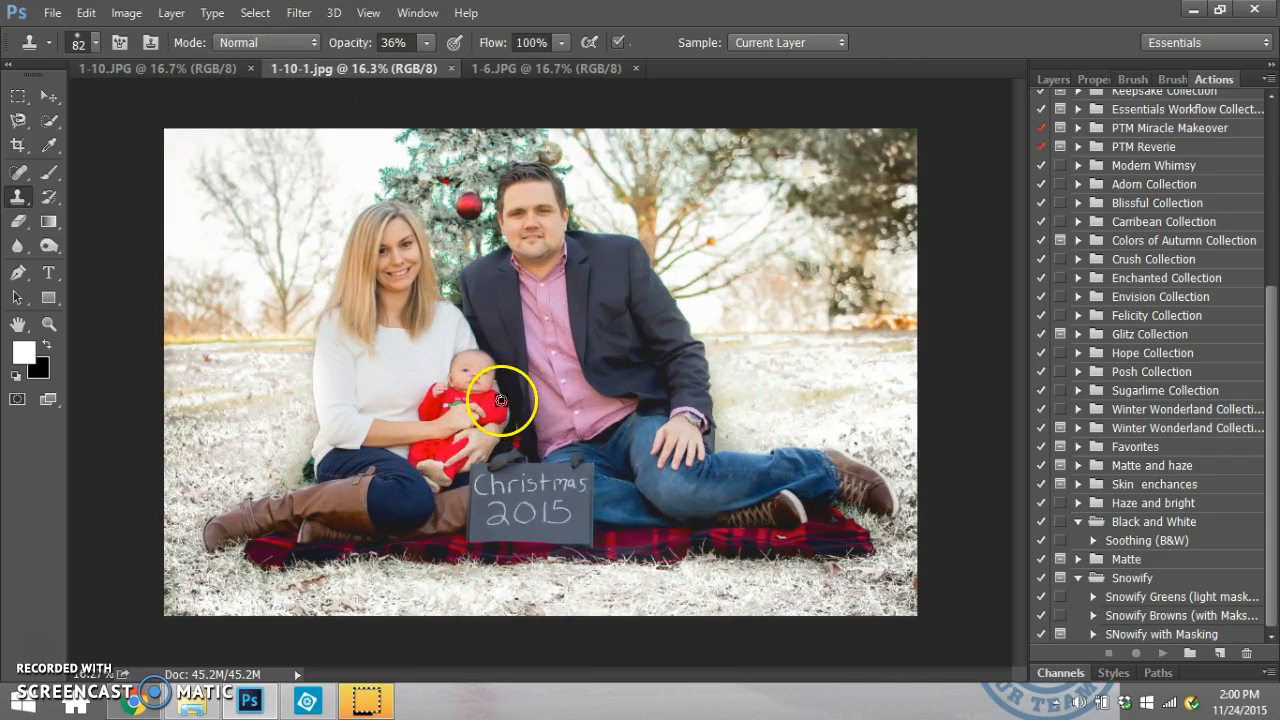
{"action": "left_click", "coordinate": [175, 70]}
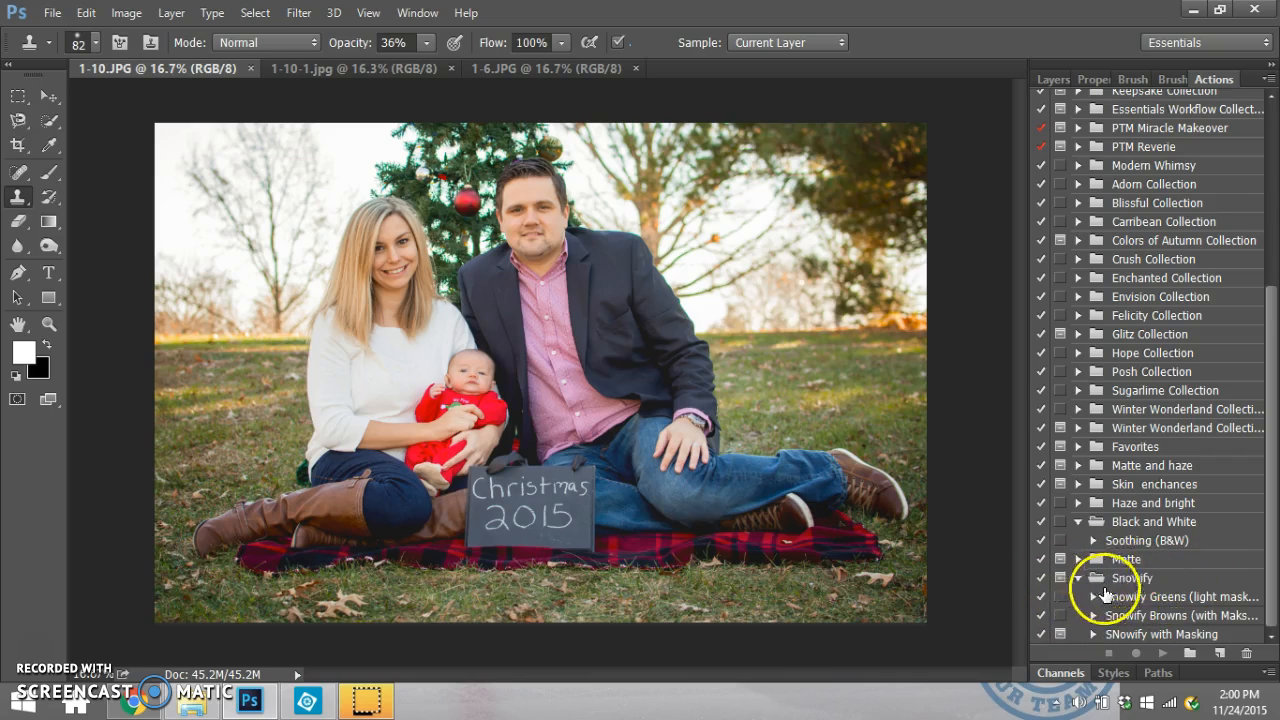
Run the Snowify Greens light masking action on the 1-10.JPG photo.
{"action": "left_click", "coordinate": [1180, 601]}
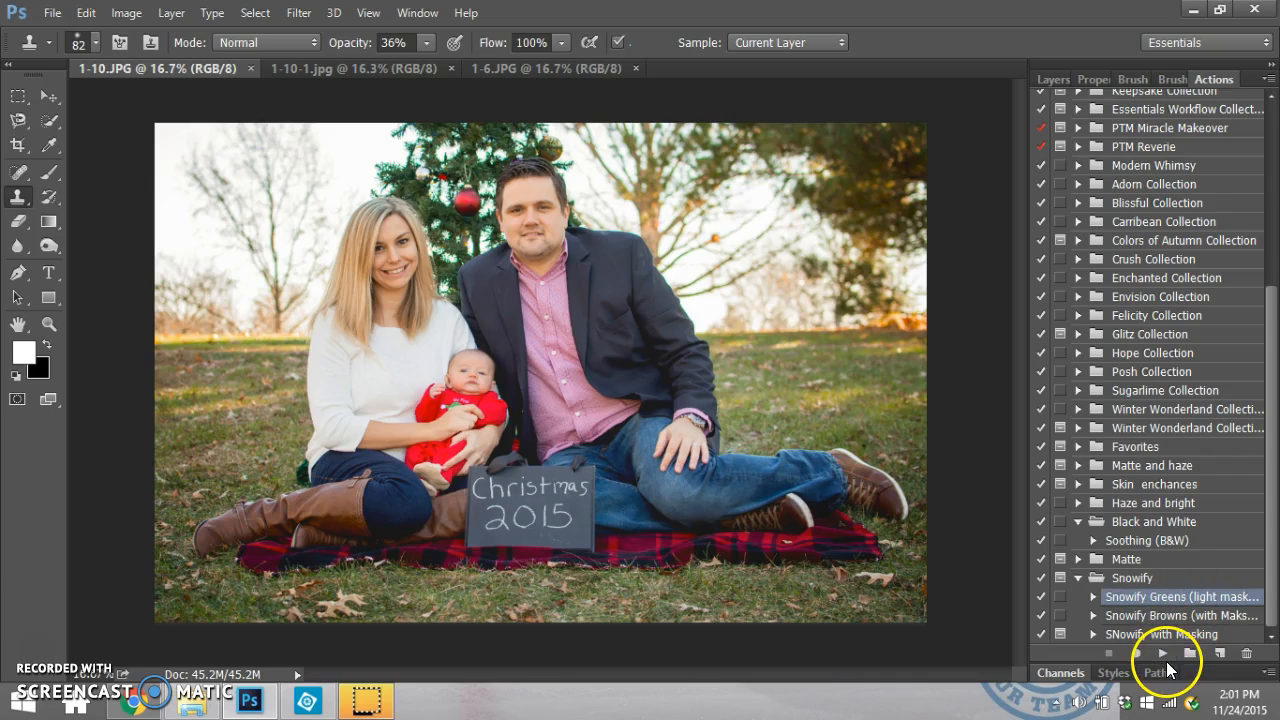
{"action": "left_click", "coordinate": [1160, 652]}
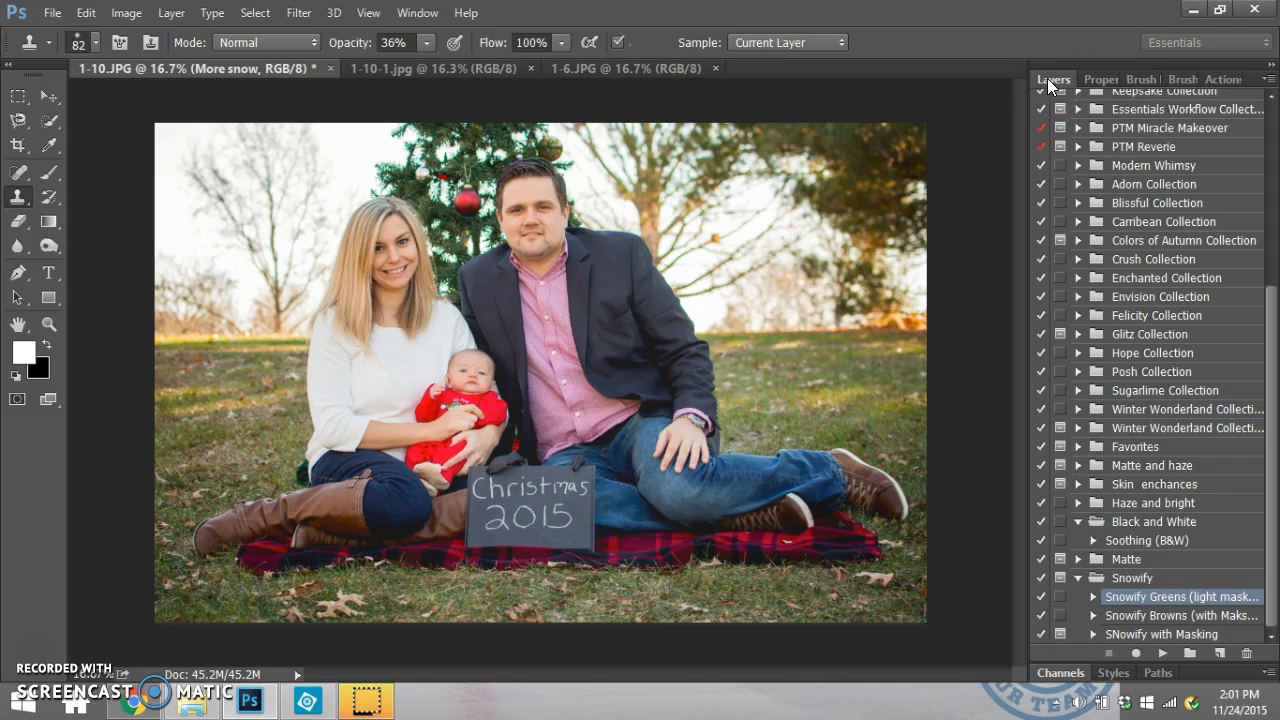
Target the Less snow layer mask and set up the Brush tool as a soft 374 px brush with 0% hardness.
{"action": "left_click", "coordinate": [1050, 79]}
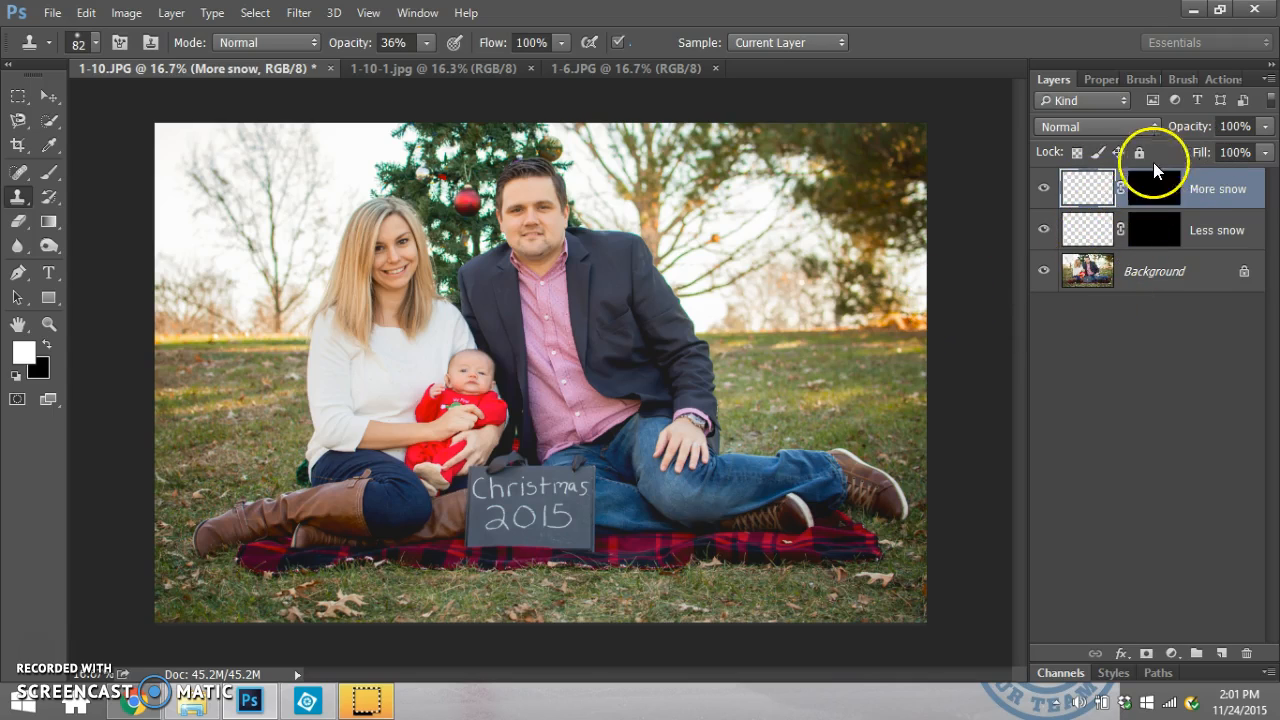
{"action": "left_click", "coordinate": [1145, 198]}
{"action": "left_click", "coordinate": [1150, 230]}
{"action": "left_click", "coordinate": [1088, 190]}
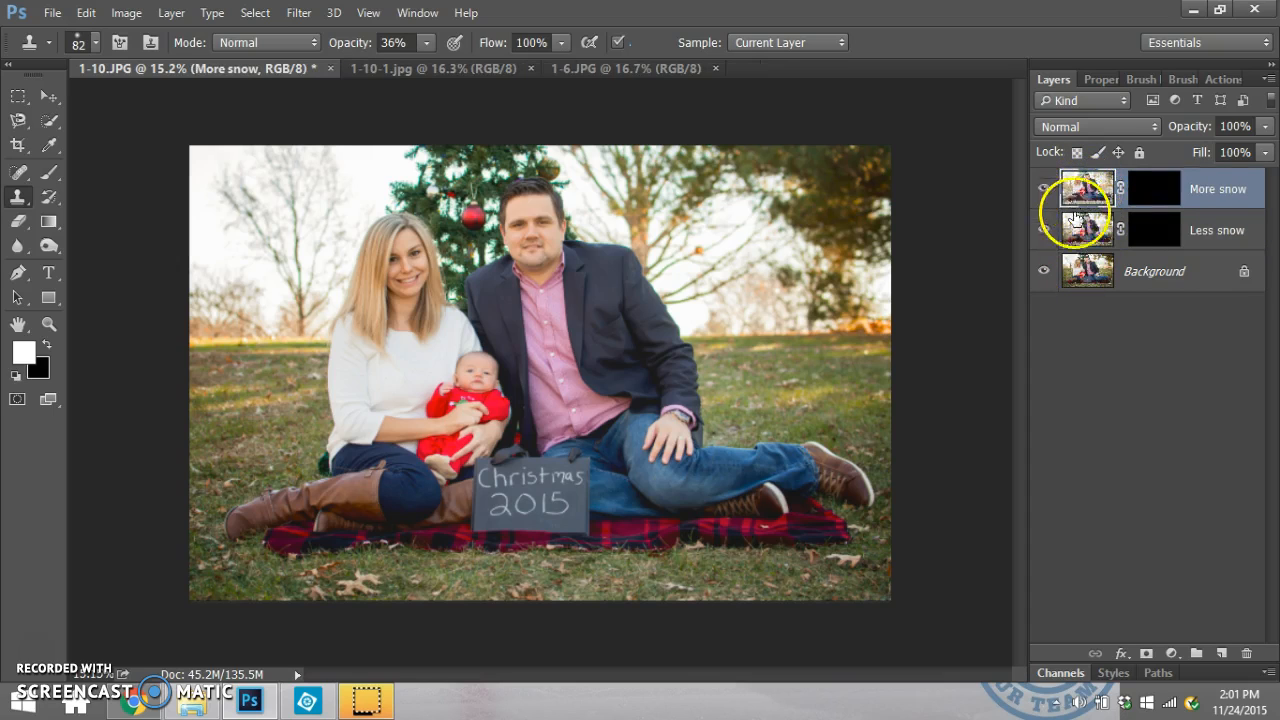
{"action": "left_click", "coordinate": [1151, 191]}
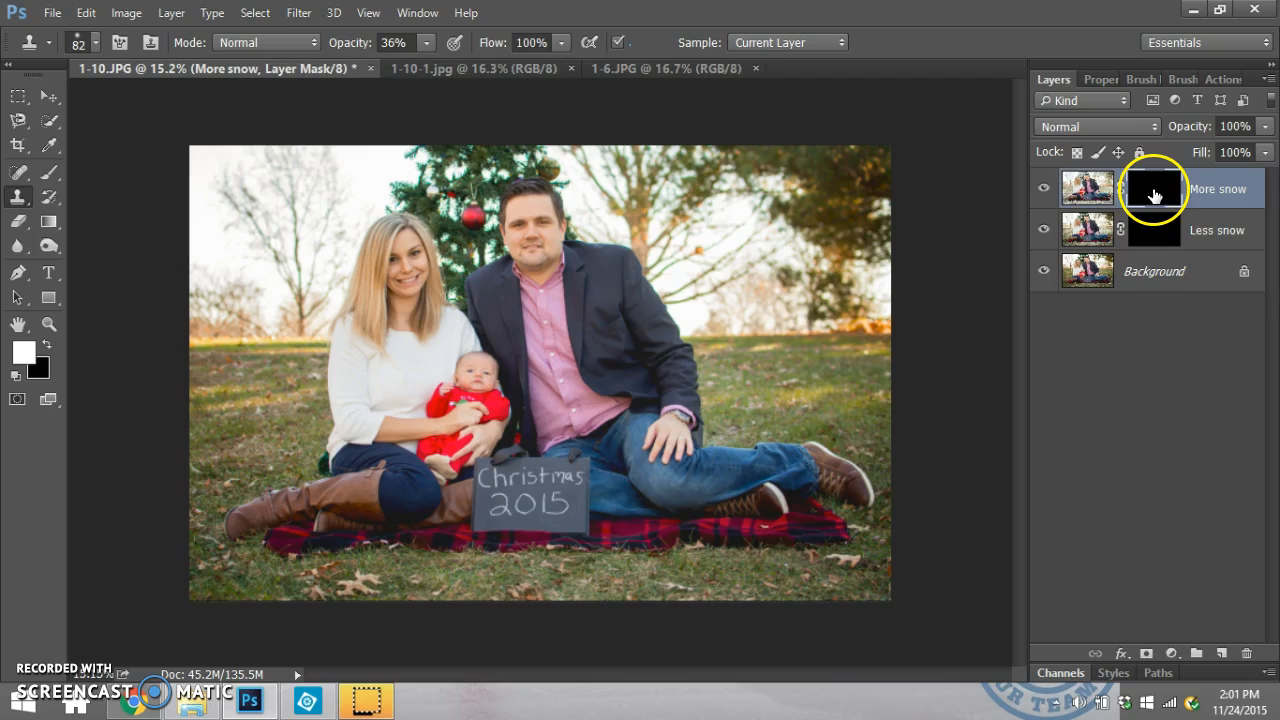
{"action": "left_click", "coordinate": [1155, 240]}
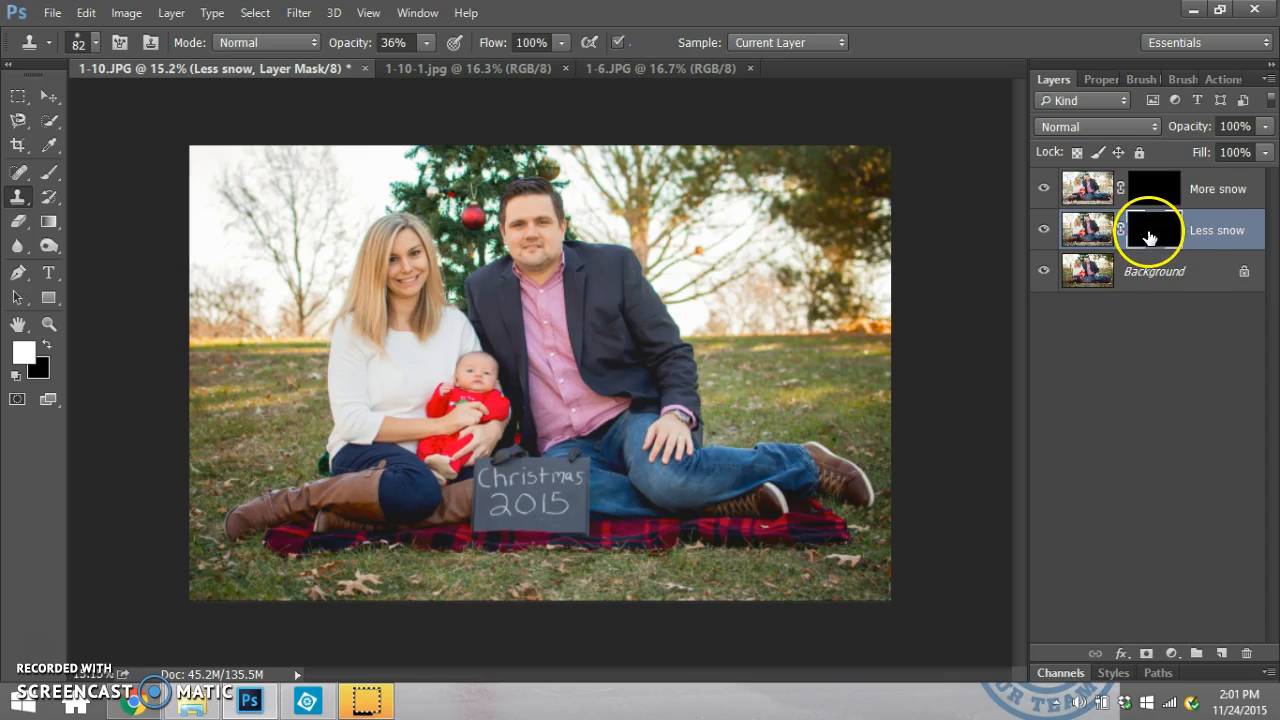
{"action": "left_click", "coordinate": [48, 173]}
{"action": "left_click", "coordinate": [95, 42]}
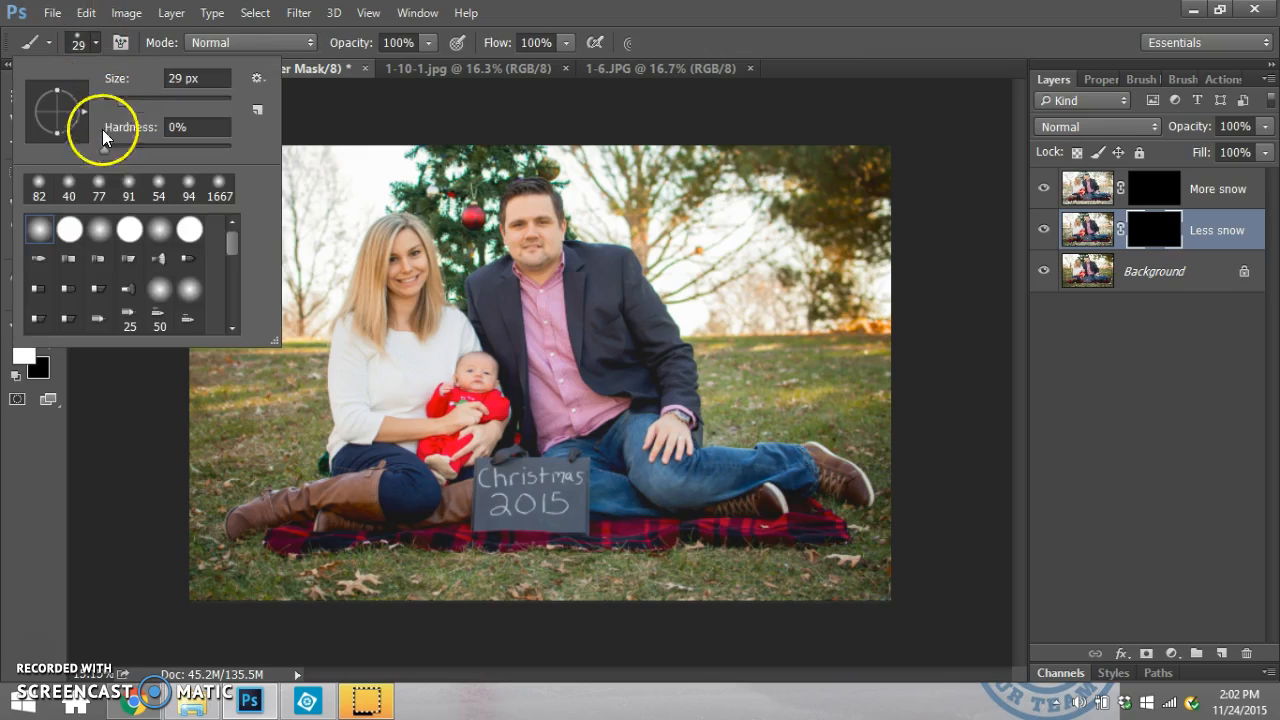
{"action": "left_click", "coordinate": [102, 147]}
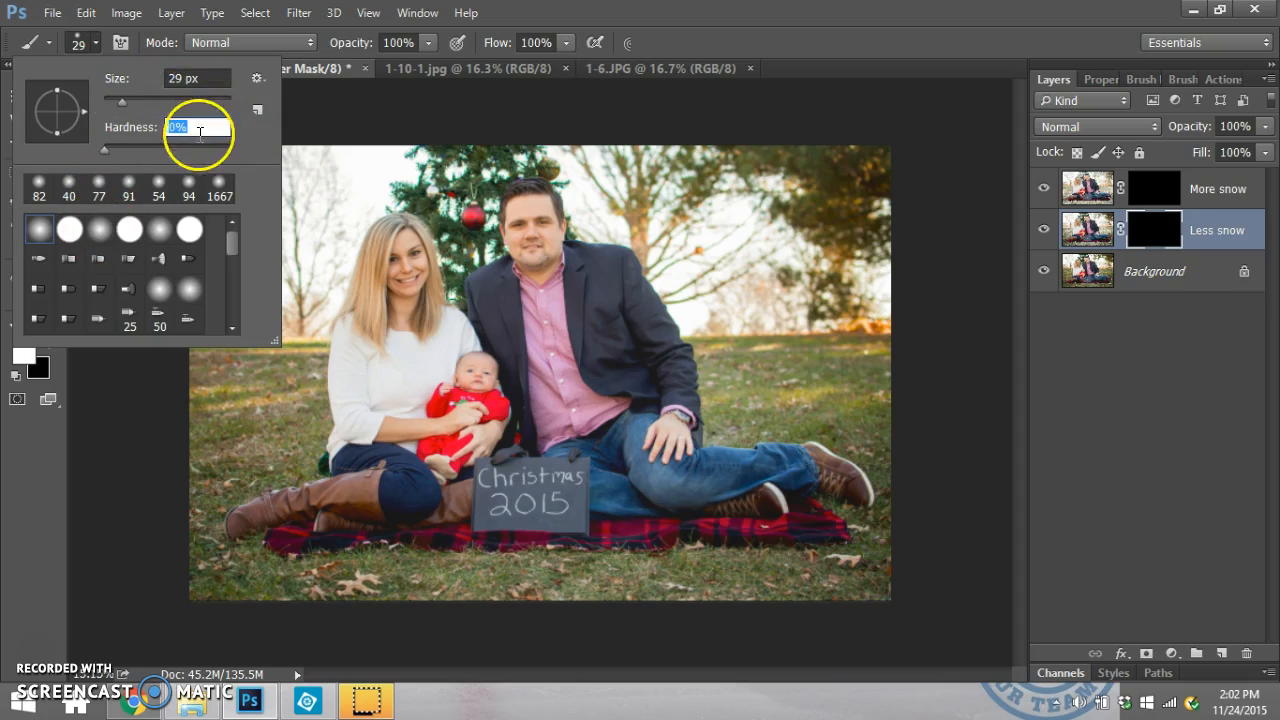
{"action": "left_click_drag", "start_coordinate": [181, 101], "coordinate": [208, 100]}
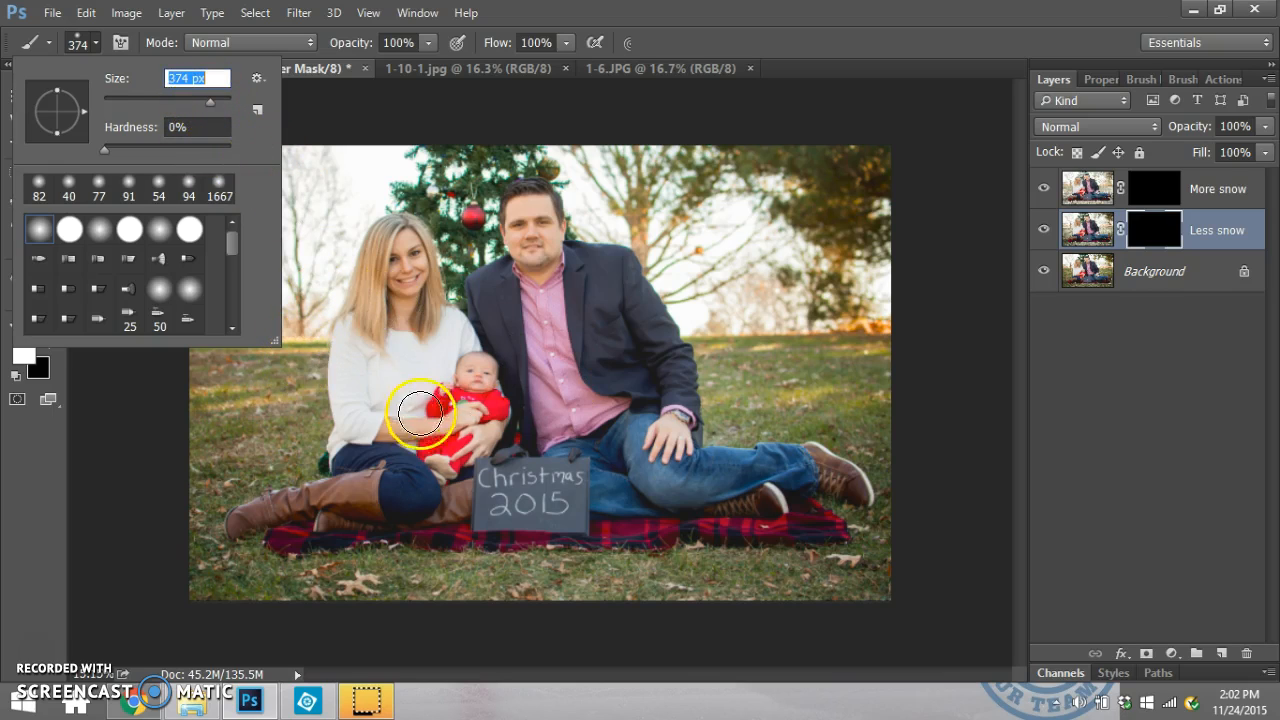
Paint white on the Less snow mask over the grass around the family to reveal a light snow effect.
{"action": "mouse_move", "coordinate": [311, 371]}
{"action": "left_mouse_down"}
{"action": "mouse_move", "coordinate": [285, 479]}
{"action": "mouse_move", "coordinate": [316, 371]}
{"action": "mouse_move", "coordinate": [305, 454]}
{"action": "mouse_move", "coordinate": [323, 365]}
{"action": "mouse_move", "coordinate": [201, 359]}
{"action": "mouse_move", "coordinate": [242, 347]}
{"action": "mouse_move", "coordinate": [220, 333]}
{"action": "mouse_move", "coordinate": [239, 344]}
{"action": "mouse_move", "coordinate": [185, 513]}
{"action": "mouse_move", "coordinate": [243, 442]}
{"action": "mouse_move", "coordinate": [166, 385]}
{"action": "mouse_move", "coordinate": [158, 431]}
{"action": "mouse_move", "coordinate": [208, 425]}
{"action": "mouse_move", "coordinate": [211, 494]}
{"action": "mouse_move", "coordinate": [256, 440]}
{"action": "mouse_move", "coordinate": [180, 615]}
{"action": "mouse_move", "coordinate": [214, 494]}
{"action": "mouse_move", "coordinate": [231, 589]}
{"action": "mouse_move", "coordinate": [217, 584]}
{"action": "mouse_move", "coordinate": [495, 588]}
{"action": "mouse_move", "coordinate": [280, 572]}
{"action": "mouse_move", "coordinate": [269, 557]}
{"action": "mouse_move", "coordinate": [521, 586]}
{"action": "mouse_move", "coordinate": [666, 584]}
{"action": "mouse_move", "coordinate": [486, 560]}
{"action": "mouse_move", "coordinate": [659, 581]}
{"action": "mouse_move", "coordinate": [866, 579]}
{"action": "mouse_move", "coordinate": [768, 581]}
{"action": "mouse_move", "coordinate": [866, 565]}
{"action": "mouse_move", "coordinate": [861, 509]}
{"action": "mouse_move", "coordinate": [864, 529]}
{"action": "mouse_move", "coordinate": [875, 498]}
{"action": "mouse_move", "coordinate": [857, 370]}
{"action": "mouse_move", "coordinate": [870, 423]}
{"action": "mouse_move", "coordinate": [879, 357]}
{"action": "mouse_move", "coordinate": [824, 331]}
{"action": "mouse_move", "coordinate": [775, 330]}
{"action": "mouse_move", "coordinate": [688, 342]}
{"action": "mouse_move", "coordinate": [709, 370]}
{"action": "mouse_move", "coordinate": [719, 434]}
{"action": "mouse_move", "coordinate": [869, 434]}
{"action": "mouse_move", "coordinate": [762, 412]}
{"action": "mouse_move", "coordinate": [798, 423]}
{"action": "mouse_move", "coordinate": [708, 375]}
{"action": "mouse_move", "coordinate": [851, 379]}
{"action": "mouse_move", "coordinate": [824, 424]}
{"action": "mouse_move", "coordinate": [879, 451]}
{"action": "mouse_move", "coordinate": [851, 454]}
{"action": "mouse_move", "coordinate": [893, 525]}
{"action": "left_mouse_up"}
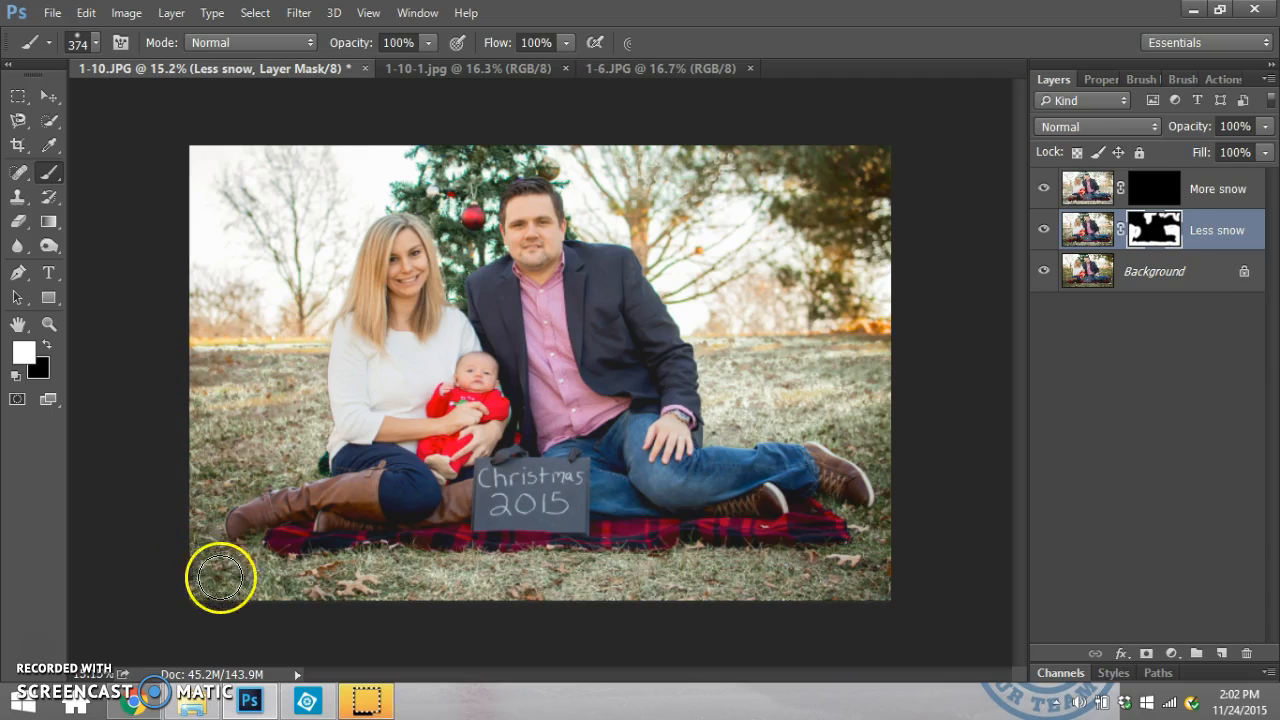
{"action": "scroll", "coordinate": [466, 165], "scroll_direction": "up", "scroll_amount": 3}
{"action": "scroll", "coordinate": [466, 165], "scroll_direction": "up", "scroll_amount": 2}
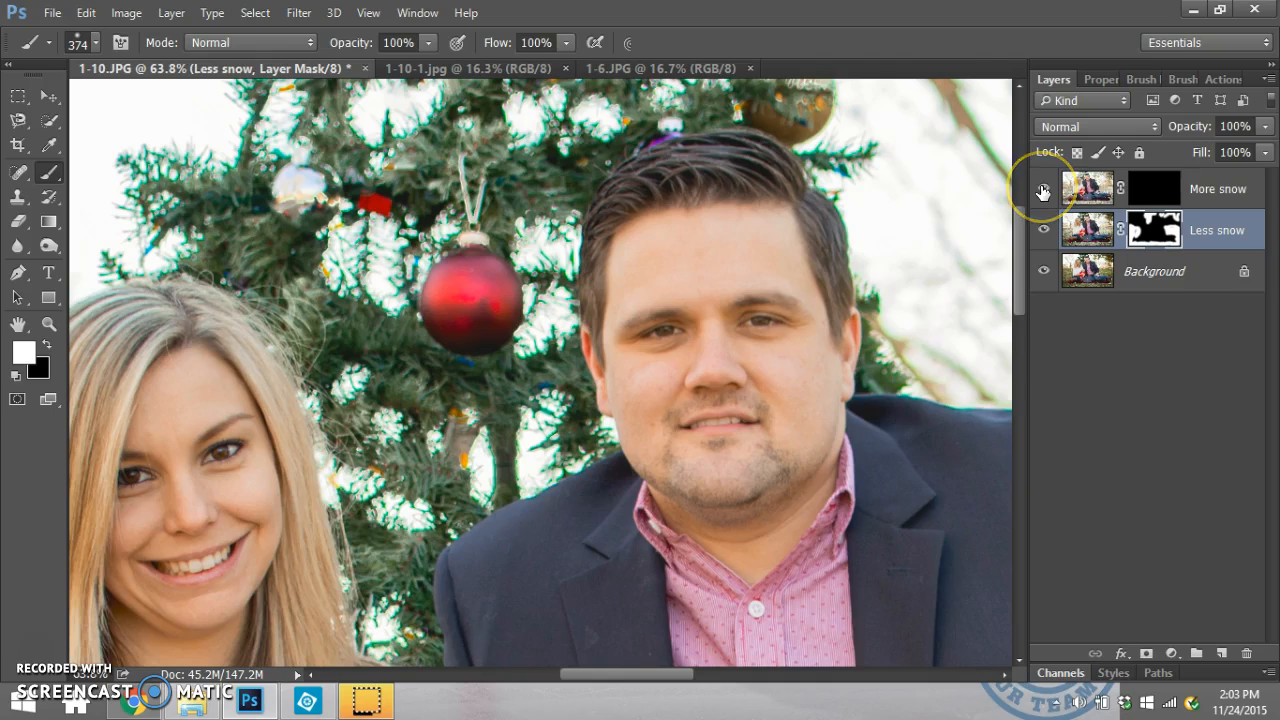
{"action": "scroll", "coordinate": [571, 280], "scroll_direction": "down", "scroll_amount": 5}
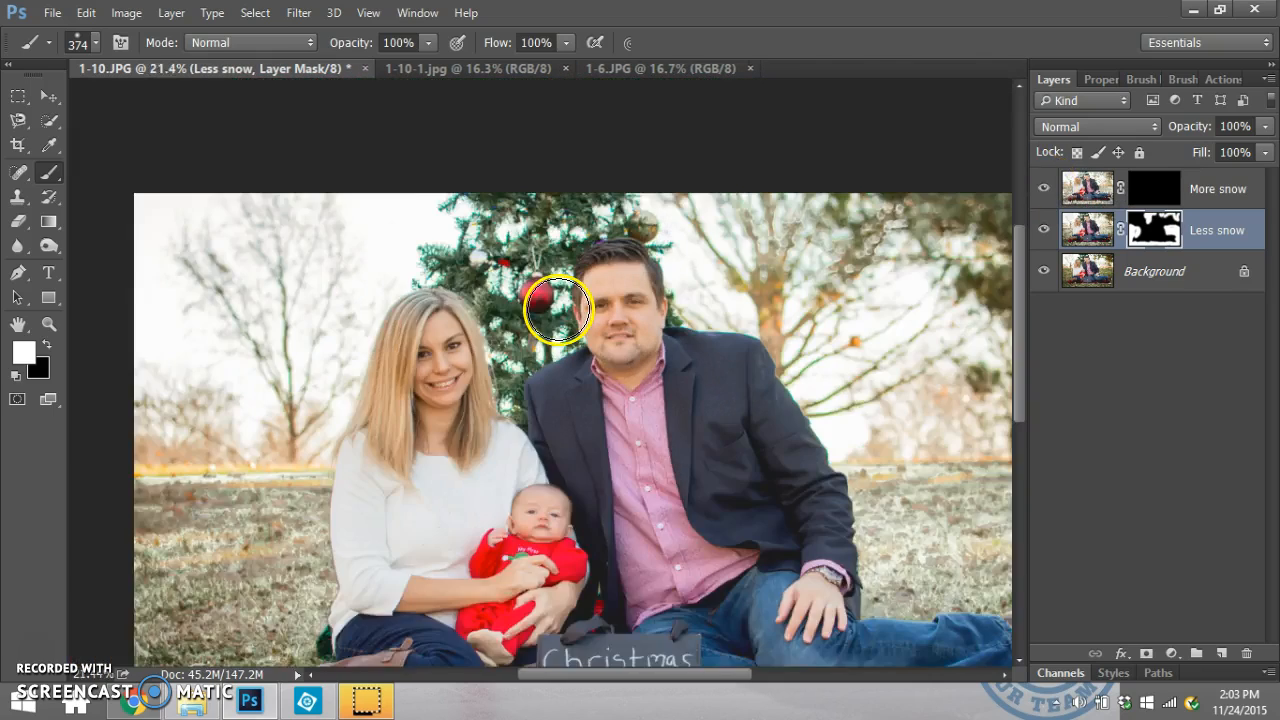
Paint white on the More snow mask over the Christmas tree, the grass and the dark foliage beside the man.
{"action": "left_click", "coordinate": [1155, 185]}
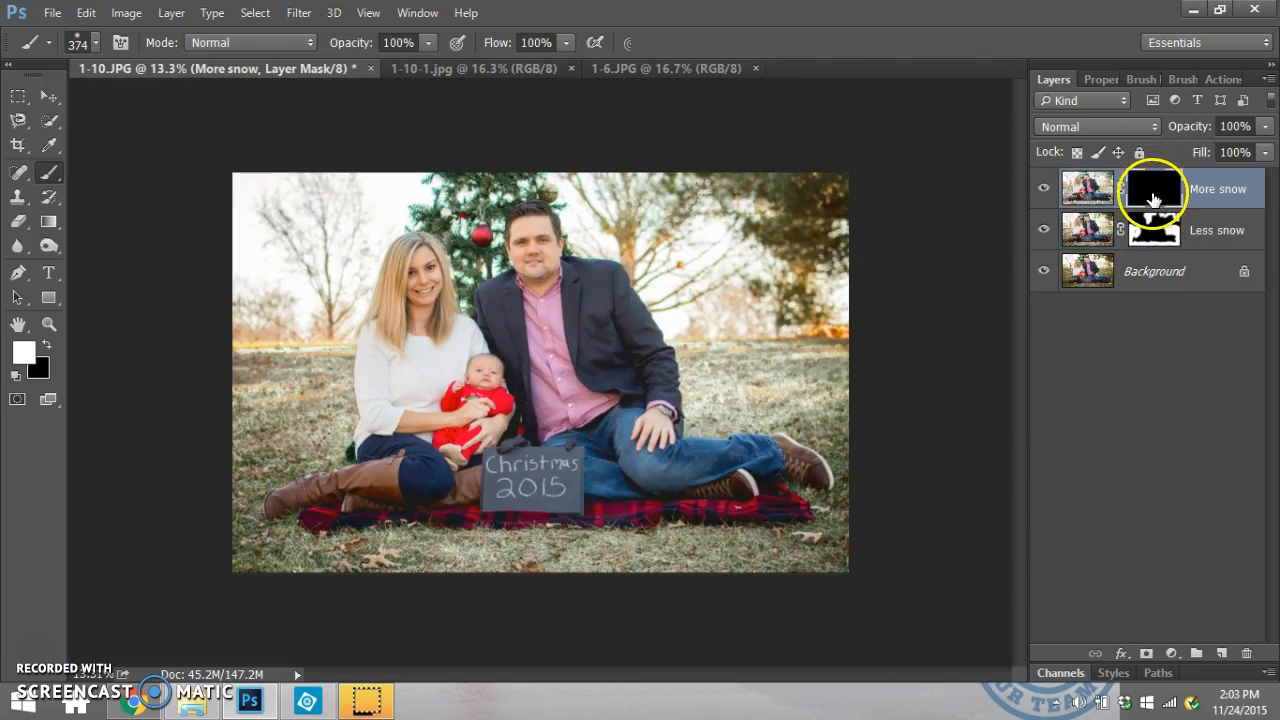
{"action": "scroll", "coordinate": [484, 152], "scroll_direction": "up", "scroll_amount": 1}
{"action": "scroll", "coordinate": [480, 162], "scroll_direction": "up", "scroll_amount": 1}
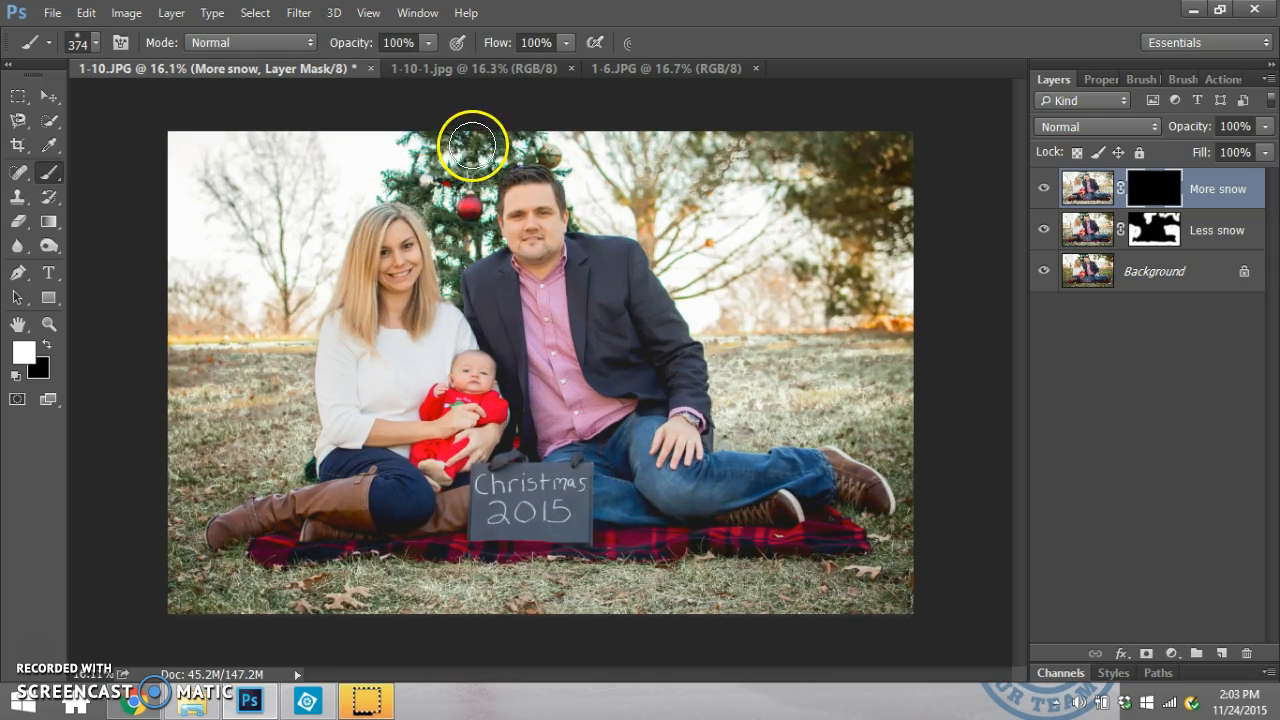
{"action": "mouse_move", "coordinate": [410, 180]}
{"action": "left_mouse_down"}
{"action": "mouse_move", "coordinate": [443, 214]}
{"action": "mouse_move", "coordinate": [451, 277]}
{"action": "mouse_move", "coordinate": [471, 200]}
{"action": "left_mouse_up"}
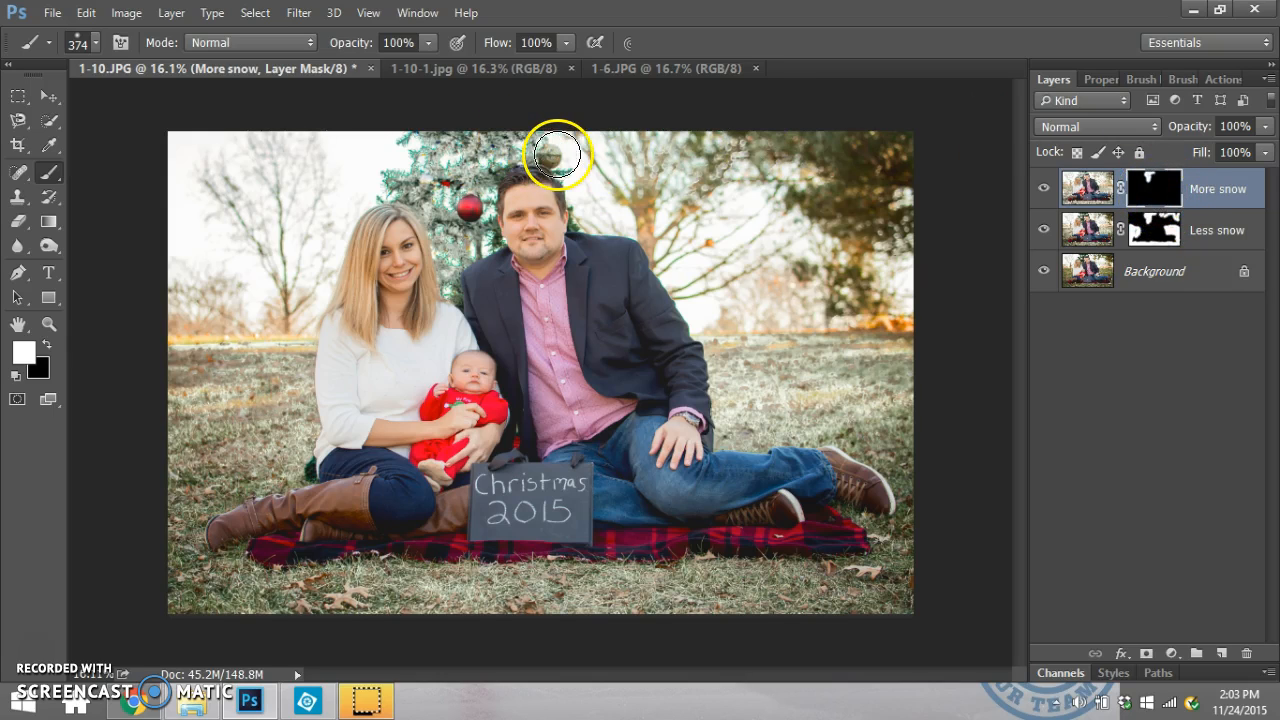
{"action": "mouse_move", "coordinate": [172, 370]}
{"action": "left_mouse_down"}
{"action": "mouse_move", "coordinate": [295, 358]}
{"action": "mouse_move", "coordinate": [190, 447]}
{"action": "mouse_move", "coordinate": [182, 514]}
{"action": "mouse_move", "coordinate": [249, 457]}
{"action": "mouse_move", "coordinate": [182, 526]}
{"action": "mouse_move", "coordinate": [174, 578]}
{"action": "mouse_move", "coordinate": [232, 623]}
{"action": "mouse_move", "coordinate": [209, 584]}
{"action": "mouse_move", "coordinate": [479, 614]}
{"action": "mouse_move", "coordinate": [753, 572]}
{"action": "mouse_move", "coordinate": [880, 585]}
{"action": "mouse_move", "coordinate": [798, 603]}
{"action": "mouse_move", "coordinate": [871, 554]}
{"action": "mouse_move", "coordinate": [885, 526]}
{"action": "mouse_move", "coordinate": [908, 544]}
{"action": "mouse_move", "coordinate": [894, 397]}
{"action": "mouse_move", "coordinate": [914, 356]}
{"action": "mouse_move", "coordinate": [857, 331]}
{"action": "mouse_move", "coordinate": [707, 347]}
{"action": "mouse_move", "coordinate": [725, 416]}
{"action": "mouse_move", "coordinate": [737, 392]}
{"action": "mouse_move", "coordinate": [783, 380]}
{"action": "mouse_move", "coordinate": [783, 433]}
{"action": "mouse_move", "coordinate": [846, 419]}
{"action": "mouse_move", "coordinate": [877, 465]}
{"action": "mouse_move", "coordinate": [890, 376]}
{"action": "left_mouse_up"}
{"action": "mouse_move", "coordinate": [878, 202]}
{"action": "left_mouse_down"}
{"action": "mouse_move", "coordinate": [825, 176]}
{"action": "mouse_move", "coordinate": [822, 151]}
{"action": "mouse_move", "coordinate": [871, 149]}
{"action": "mouse_move", "coordinate": [831, 166]}
{"action": "mouse_move", "coordinate": [800, 136]}
{"action": "mouse_move", "coordinate": [854, 216]}
{"action": "mouse_move", "coordinate": [897, 302]}
{"action": "left_mouse_up"}
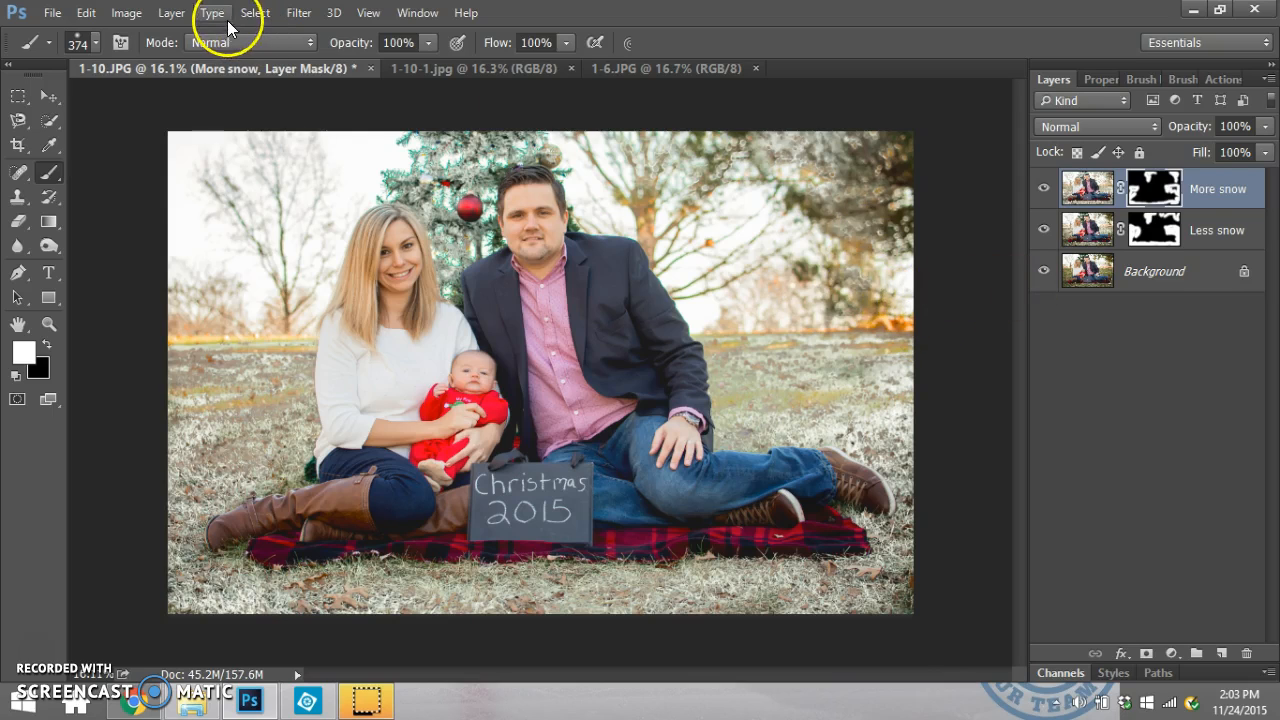
Flatten the image and run the SNowify with Masking action on it, continuing past its message.
{"action": "left_click", "coordinate": [170, 14]}
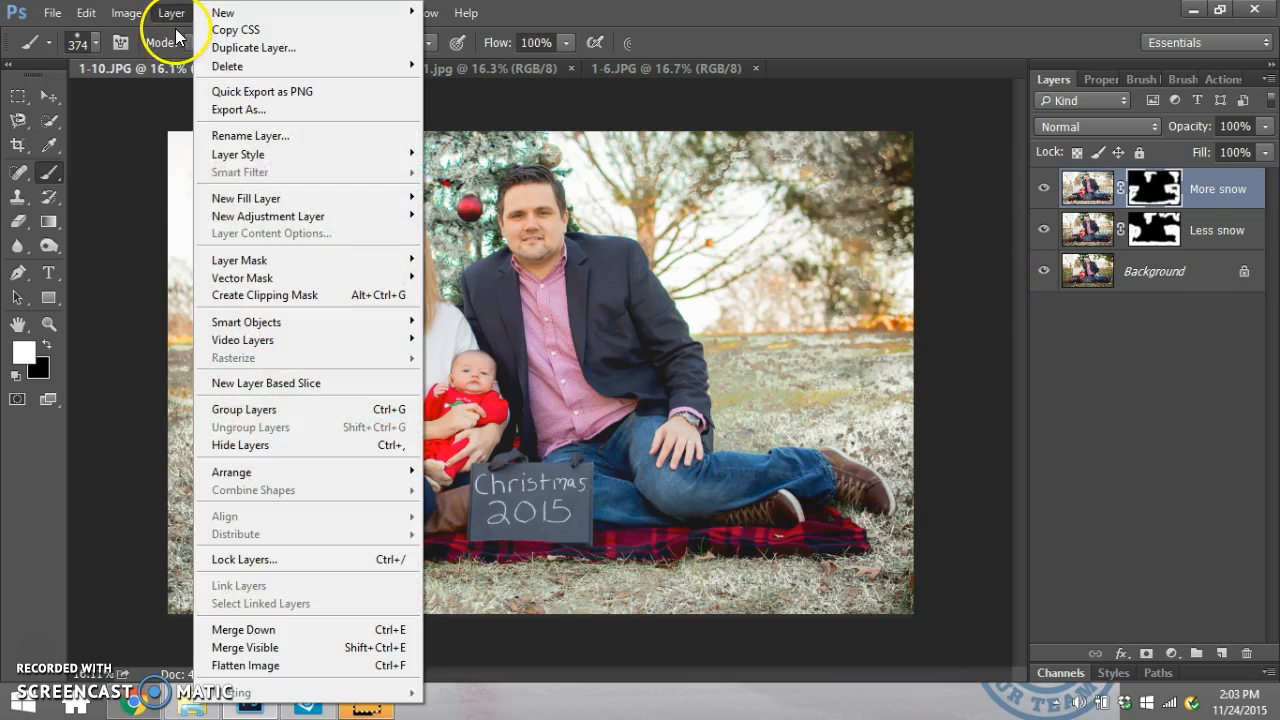
{"action": "left_click", "coordinate": [301, 669]}
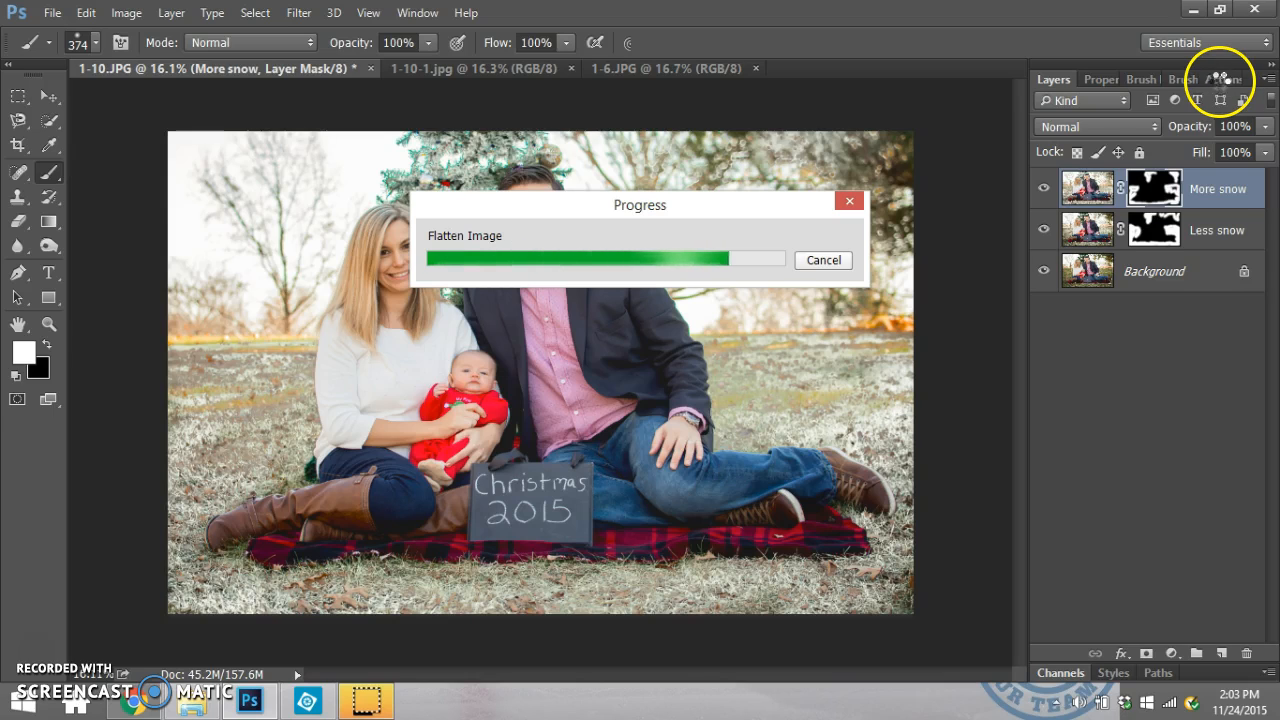
{"action": "left_click", "coordinate": [1219, 81]}
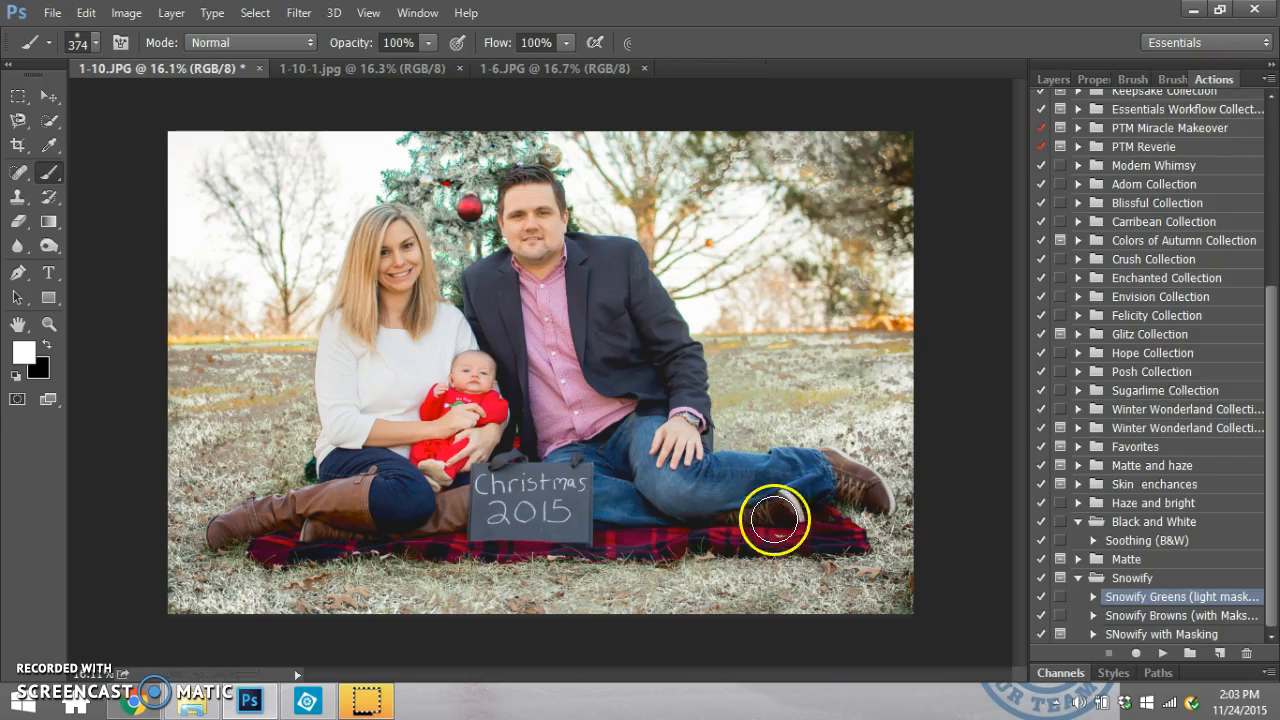
{"action": "left_click", "coordinate": [1160, 634]}
{"action": "left_click", "coordinate": [1163, 655]}
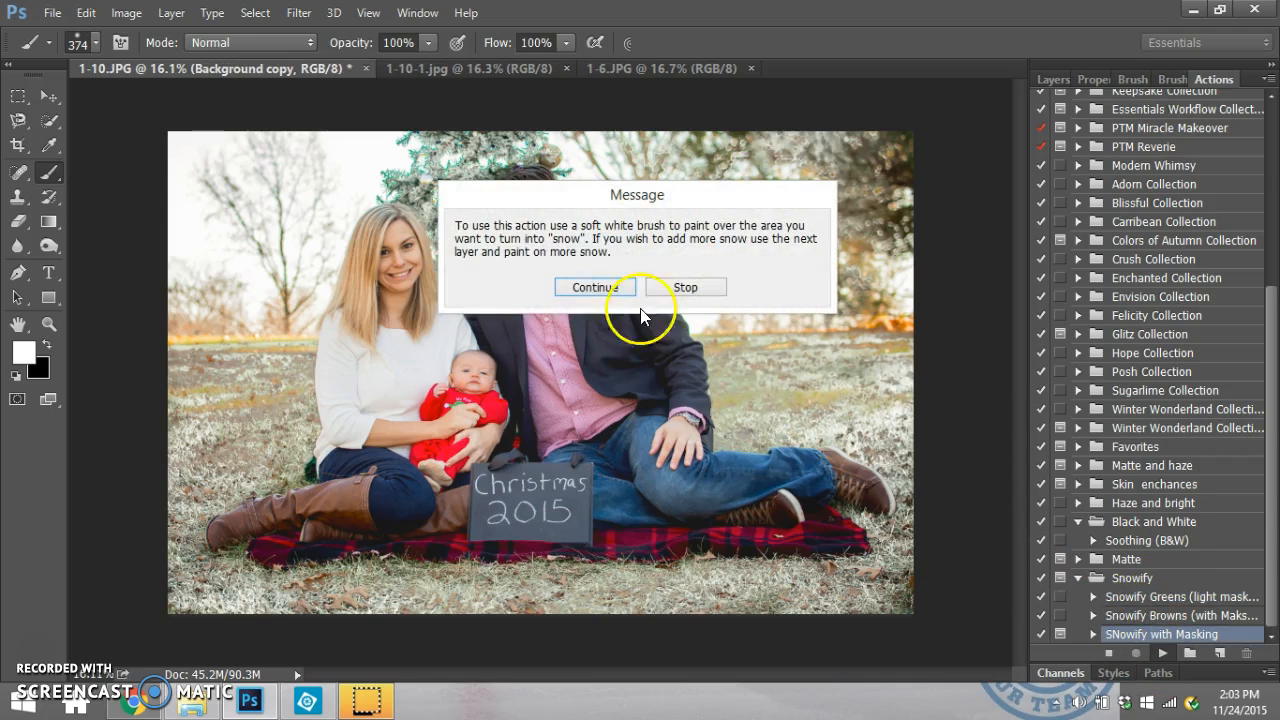
{"action": "left_click", "coordinate": [591, 287]}
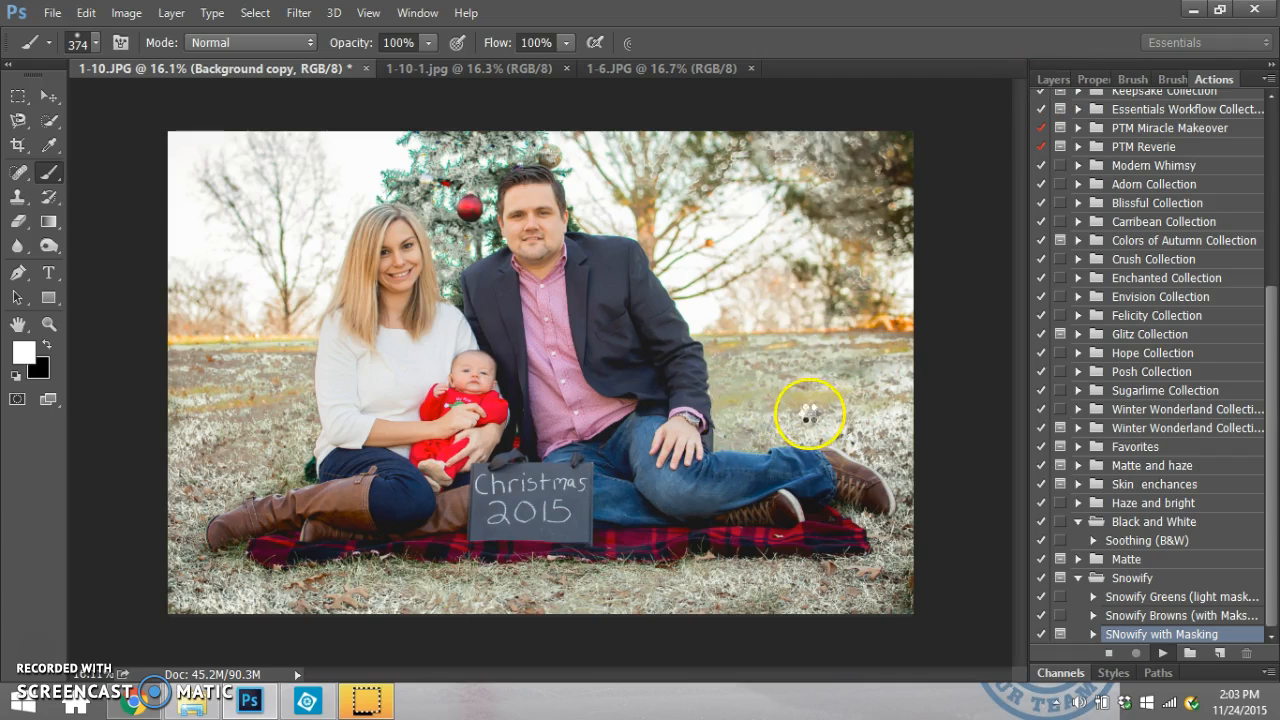
Paint white on the Background copy layer's mask to whiten the grass on both sides of the couple.
{"action": "left_click", "coordinate": [1053, 80]}
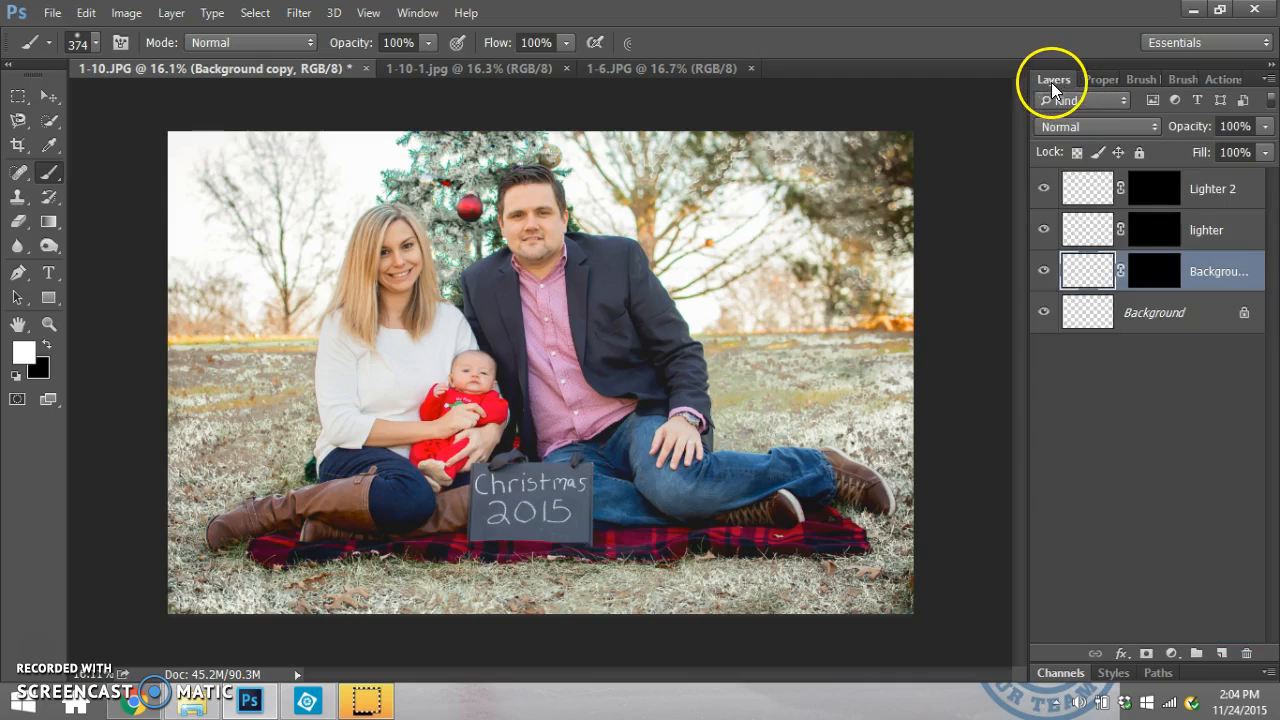
{"action": "left_click", "coordinate": [1148, 275]}
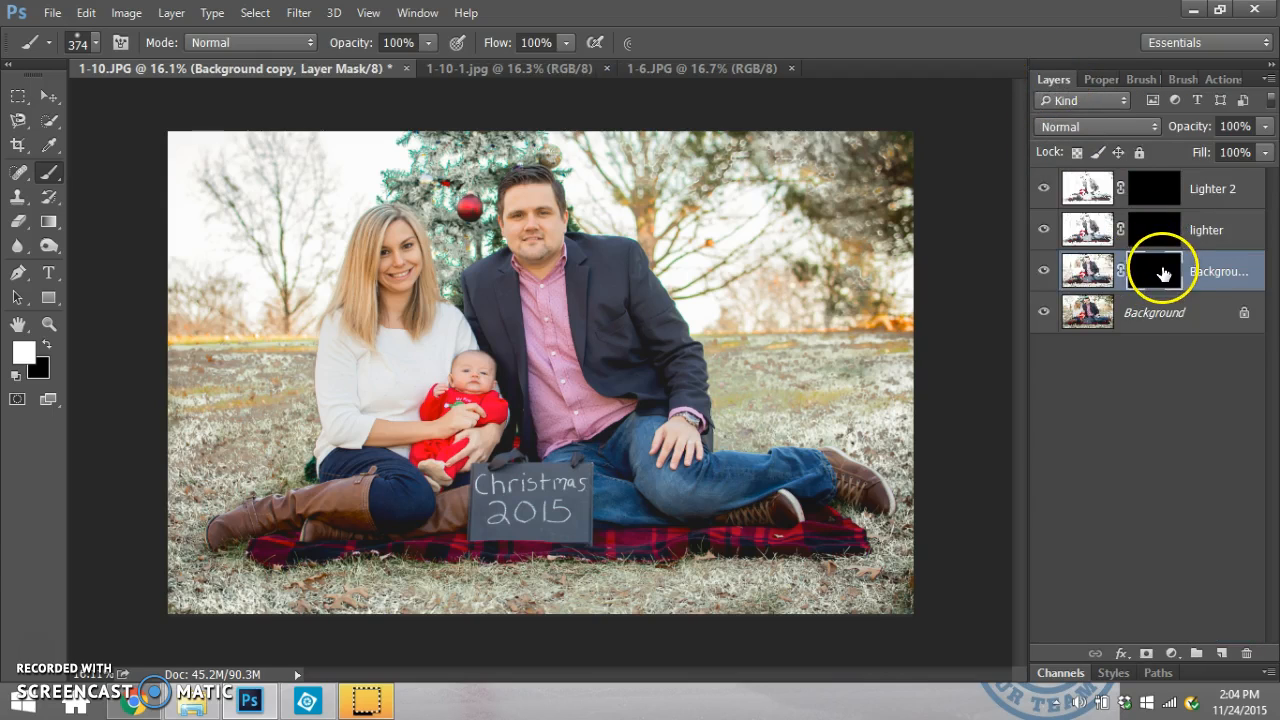
{"action": "mouse_move", "coordinate": [766, 386]}
{"action": "left_mouse_down"}
{"action": "mouse_move", "coordinate": [780, 400]}
{"action": "mouse_move", "coordinate": [889, 386]}
{"action": "mouse_move", "coordinate": [737, 409]}
{"action": "mouse_move", "coordinate": [733, 385]}
{"action": "left_mouse_up"}
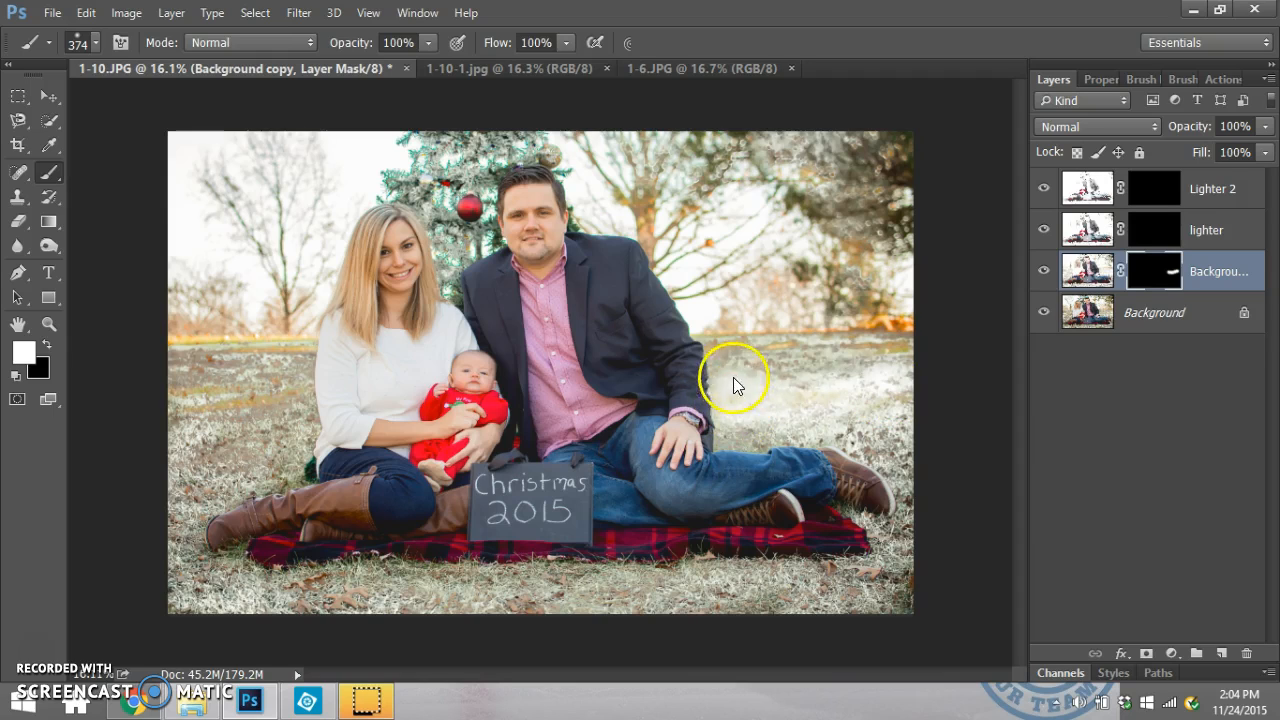
{"action": "mouse_move", "coordinate": [826, 345]}
{"action": "left_mouse_down"}
{"action": "mouse_move", "coordinate": [907, 346]}
{"action": "mouse_move", "coordinate": [717, 350]}
{"action": "mouse_move", "coordinate": [755, 345]}
{"action": "left_mouse_up"}
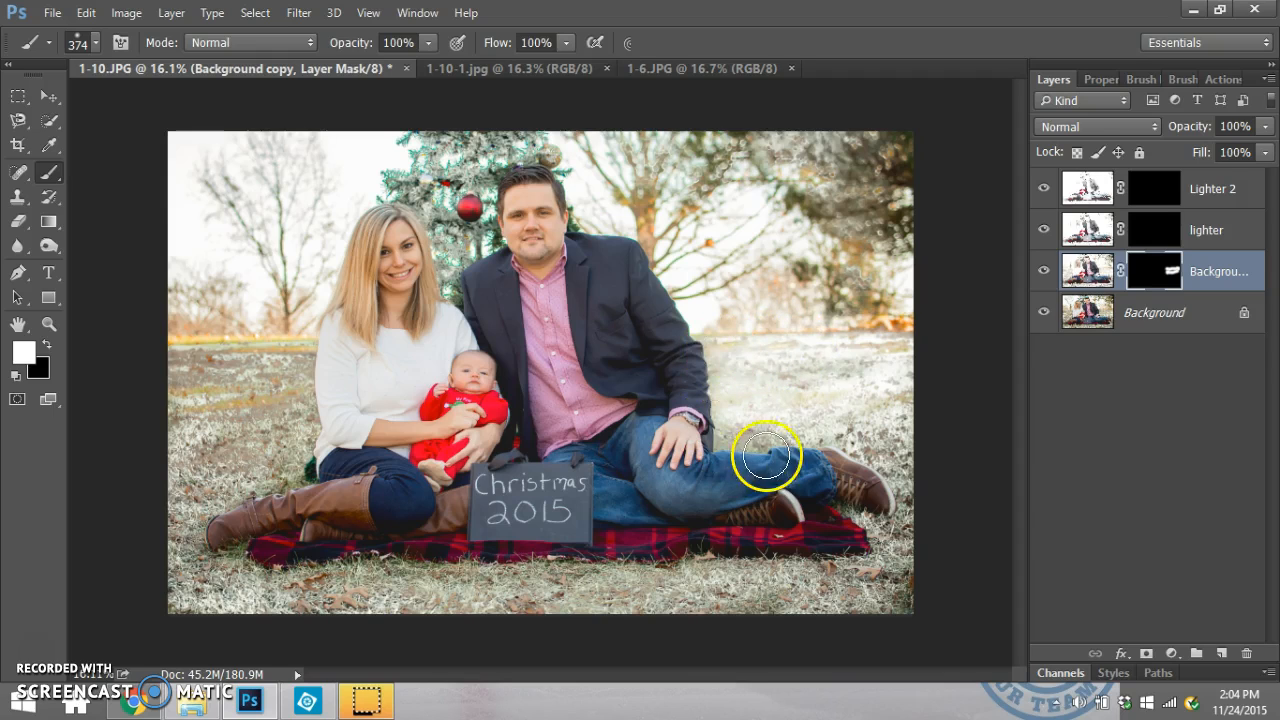
{"action": "mouse_move", "coordinate": [195, 338]}
{"action": "left_mouse_down"}
{"action": "mouse_move", "coordinate": [298, 346]}
{"action": "mouse_move", "coordinate": [169, 353]}
{"action": "mouse_move", "coordinate": [238, 395]}
{"action": "mouse_move", "coordinate": [290, 392]}
{"action": "mouse_move", "coordinate": [184, 431]}
{"action": "mouse_move", "coordinate": [213, 445]}
{"action": "mouse_move", "coordinate": [269, 431]}
{"action": "mouse_move", "coordinate": [275, 459]}
{"action": "mouse_move", "coordinate": [186, 509]}
{"action": "left_mouse_up"}
Try snow strokes over the woman's hair and the man's jacket on the Background copy mask, and step back through both.
{"action": "left_click_drag", "start_coordinate": [395, 275], "coordinate": [403, 302]}
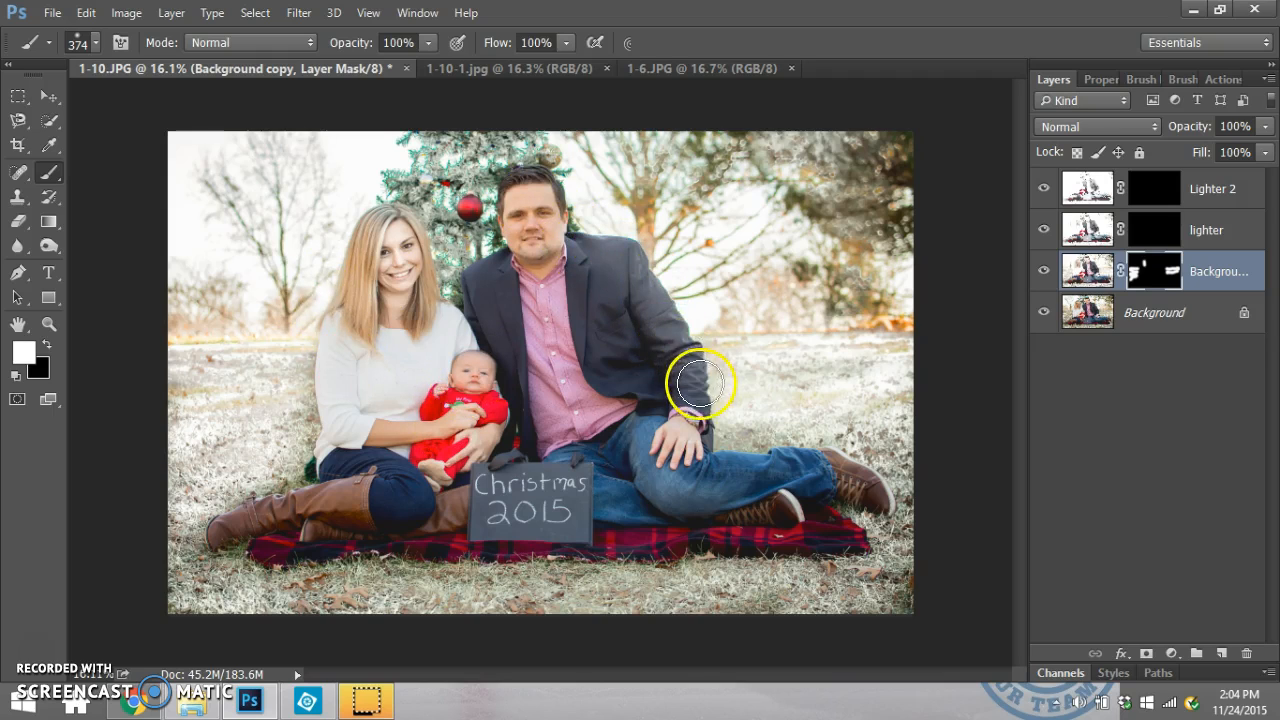
{"action": "mouse_move", "coordinate": [652, 313]}
{"action": "left_mouse_down"}
{"action": "mouse_move", "coordinate": [694, 388]}
{"action": "mouse_move", "coordinate": [624, 243]}
{"action": "mouse_move", "coordinate": [752, 367]}
{"action": "mouse_move", "coordinate": [664, 261]}
{"action": "mouse_move", "coordinate": [692, 368]}
{"action": "mouse_move", "coordinate": [723, 358]}
{"action": "left_mouse_up"}
{"action": "left_click", "coordinate": [126, 13]}
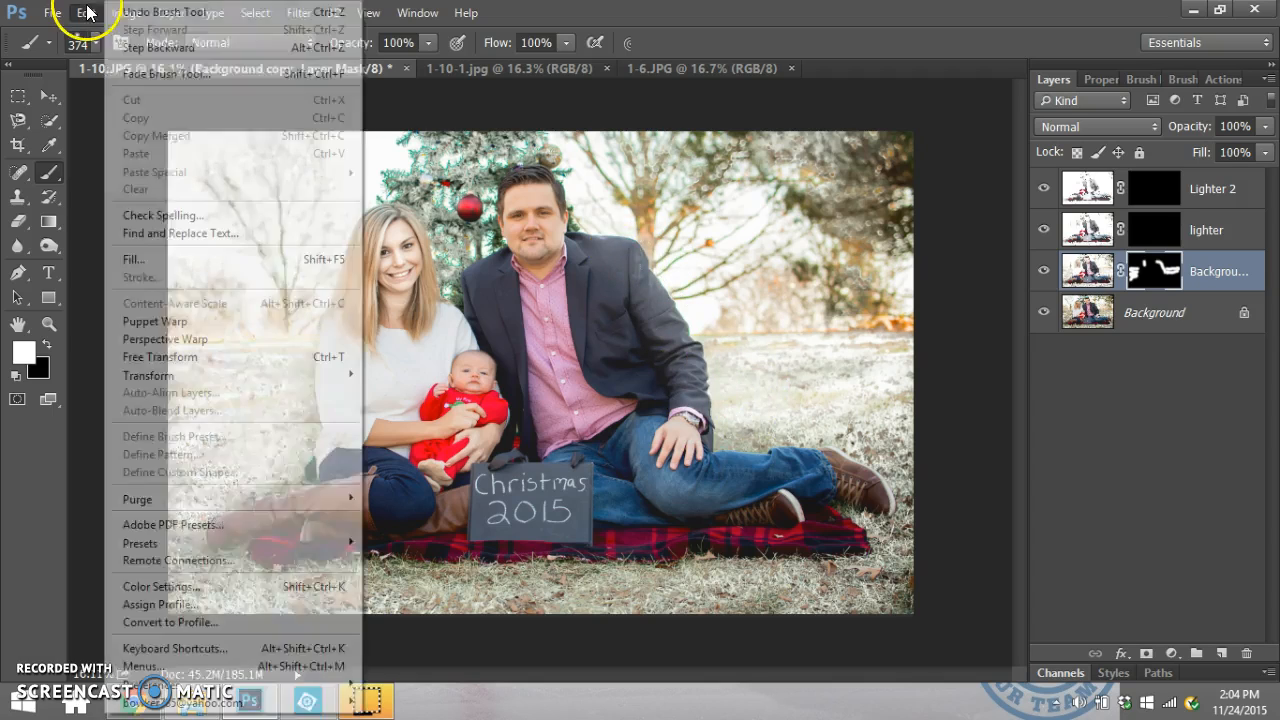
{"action": "left_click", "coordinate": [115, 18]}
{"action": "left_click", "coordinate": [86, 13]}
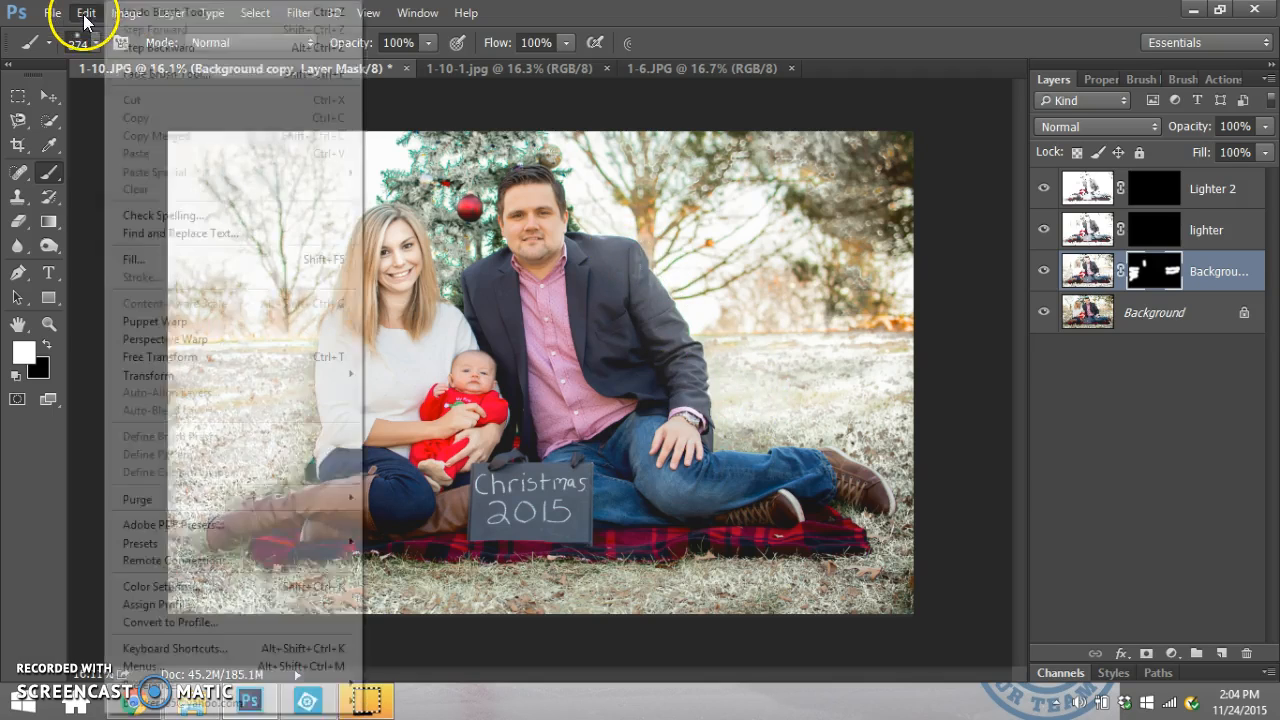
{"action": "left_click", "coordinate": [124, 48]}
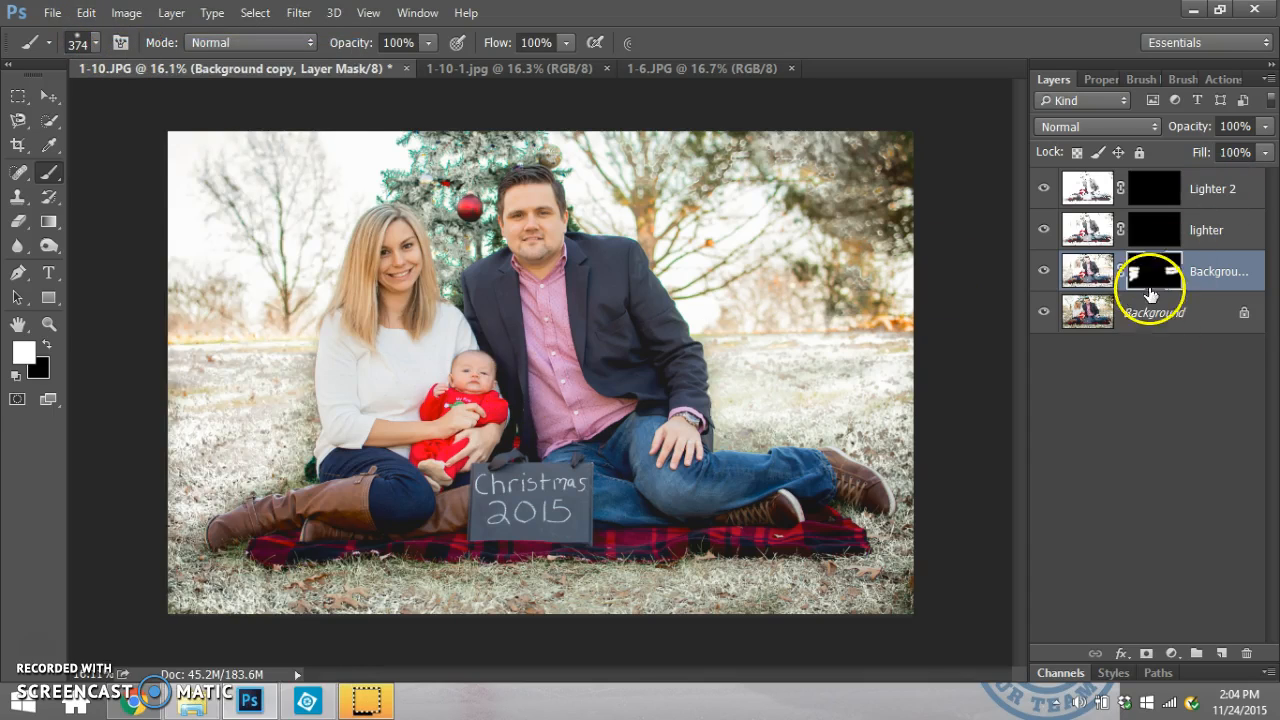
Extend the snow on the Background copy mask over the grass beside the man's shoes.
{"action": "left_click", "coordinate": [1221, 81]}
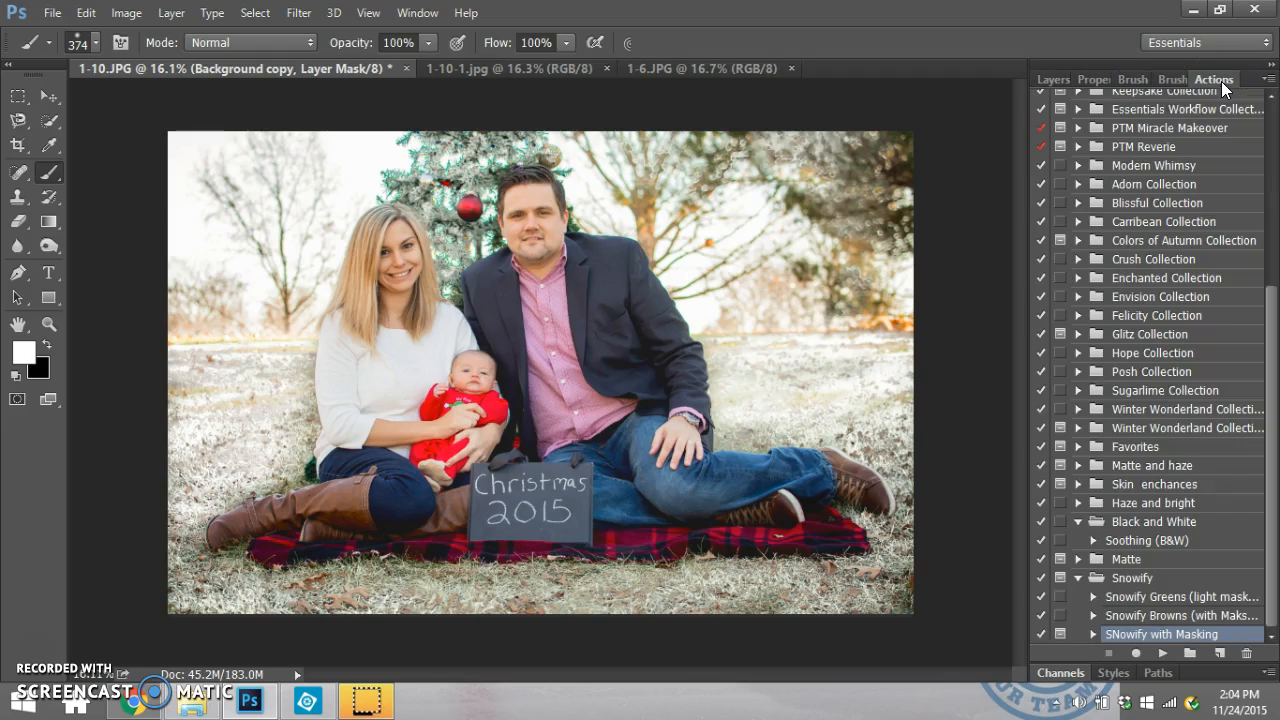
{"action": "left_click", "coordinate": [1047, 78]}
{"action": "mouse_move", "coordinate": [890, 437]}
{"action": "left_mouse_down"}
{"action": "mouse_move", "coordinate": [891, 617]}
{"action": "mouse_move", "coordinate": [885, 418]}
{"action": "left_mouse_up"}
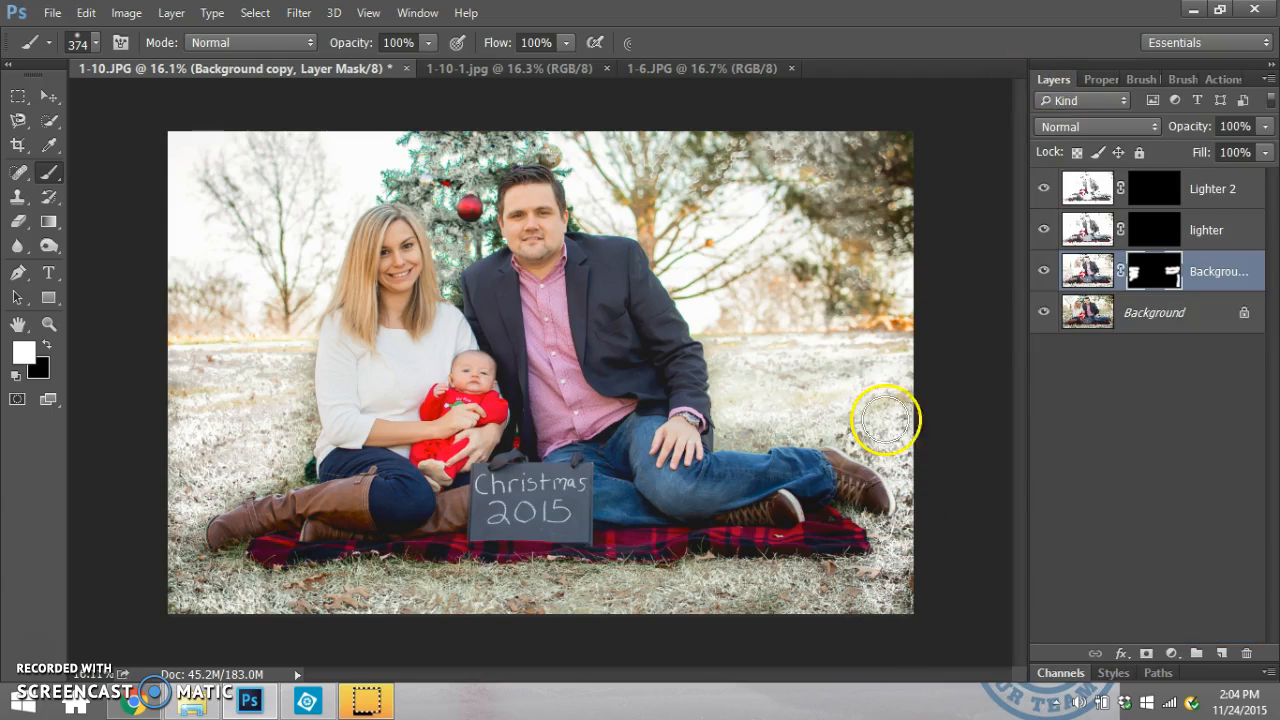
Paint white on the lighter layer's mask over the grass beside the man and below his shoes for heavier snow.
{"action": "left_click", "coordinate": [1153, 229]}
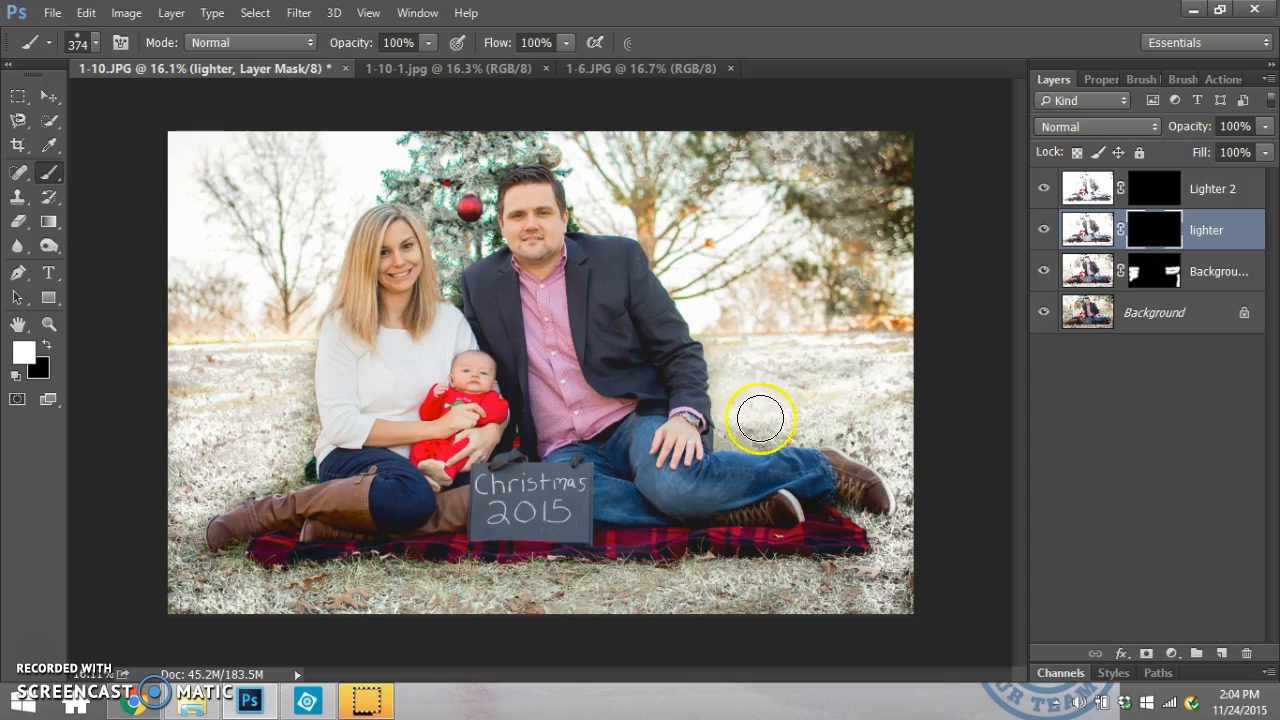
{"action": "mouse_move", "coordinate": [790, 435]}
{"action": "left_mouse_down"}
{"action": "mouse_move", "coordinate": [879, 440]}
{"action": "mouse_move", "coordinate": [916, 513]}
{"action": "mouse_move", "coordinate": [800, 384]}
{"action": "mouse_move", "coordinate": [861, 395]}
{"action": "mouse_move", "coordinate": [748, 380]}
{"action": "mouse_move", "coordinate": [907, 358]}
{"action": "mouse_move", "coordinate": [891, 426]}
{"action": "mouse_move", "coordinate": [912, 507]}
{"action": "mouse_move", "coordinate": [871, 586]}
{"action": "left_mouse_up"}
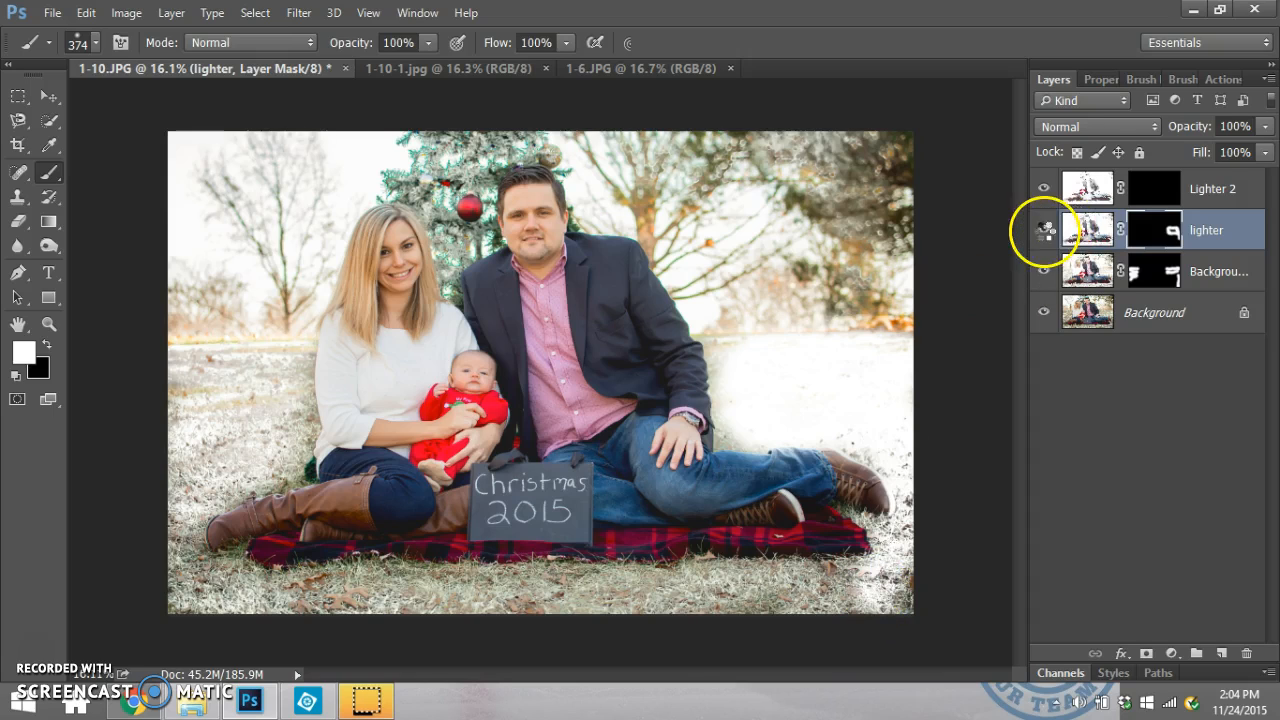
Hide the lighter layer in 1-10.JPG and compare the photo with the finished version 1-10-1.jpg.
{"action": "left_click", "coordinate": [1045, 232]}
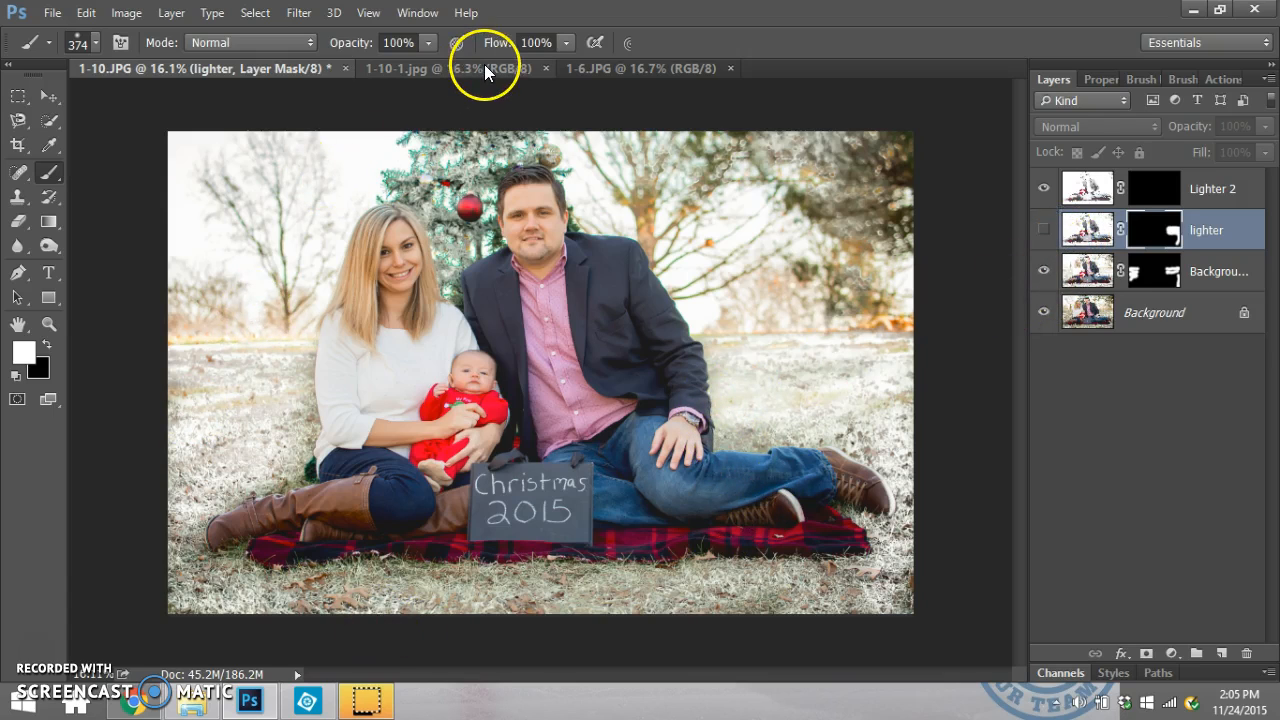
{"action": "left_click", "coordinate": [424, 70]}
{"action": "left_click", "coordinate": [645, 70]}
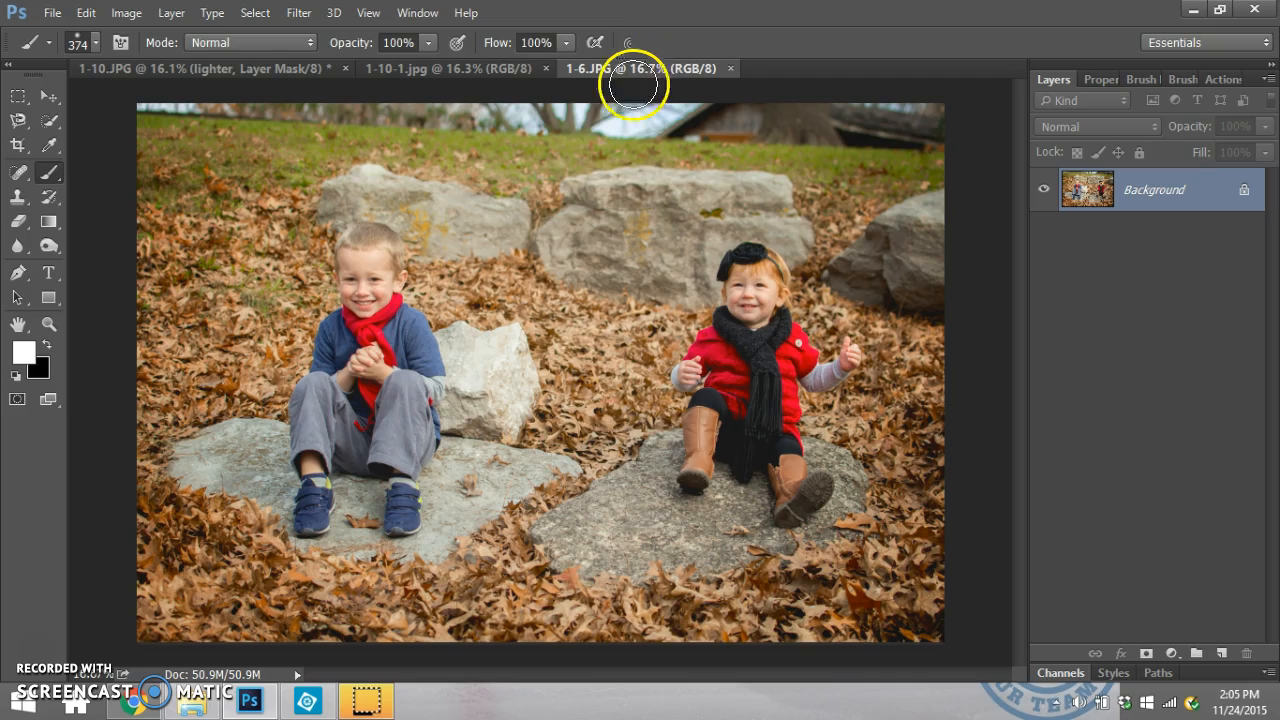
{"action": "left_click", "coordinate": [372, 65]}
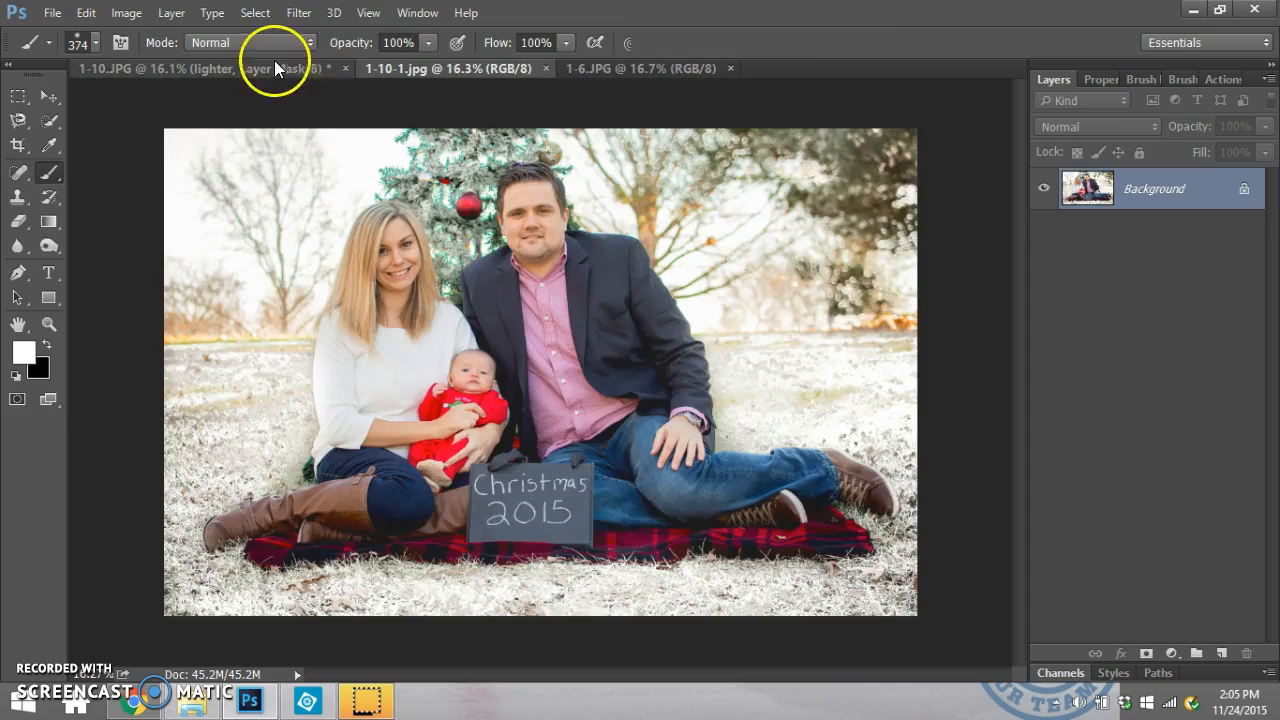
{"action": "left_click", "coordinate": [246, 63]}
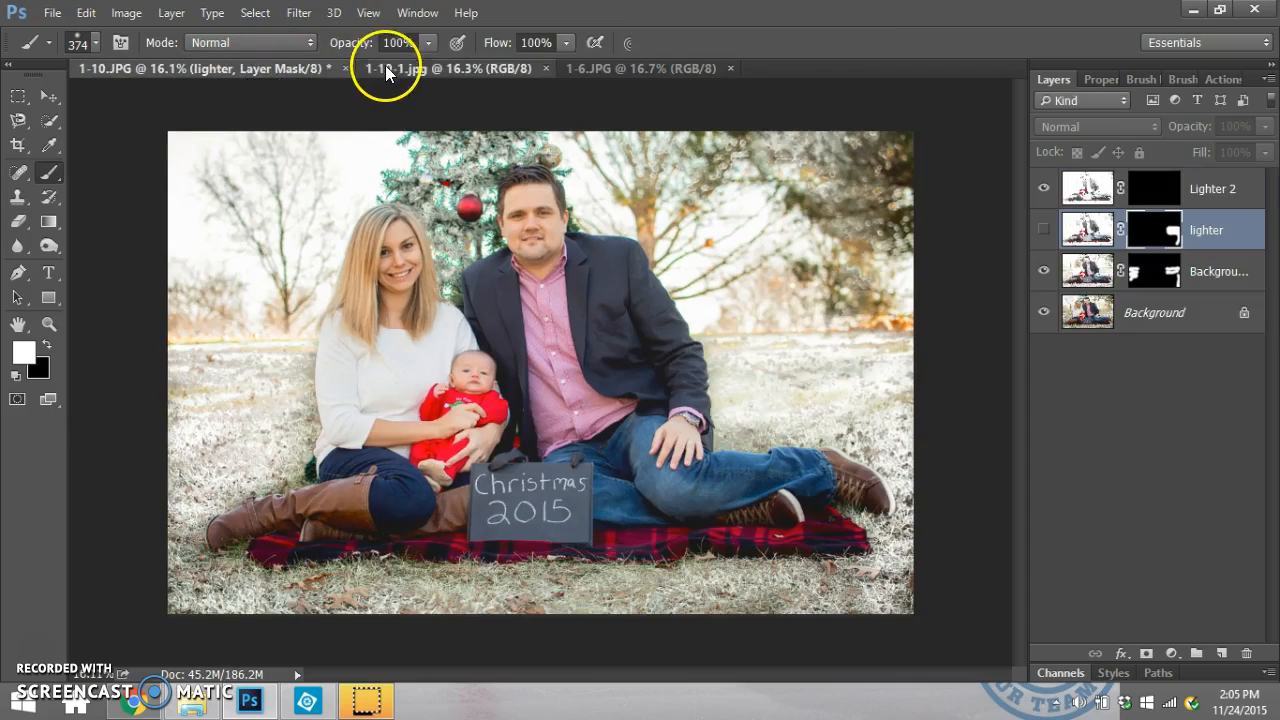
{"action": "left_click", "coordinate": [384, 65]}
Run the Snowify Browns action on the photo of the two children, 1-6.JPG.
{"action": "left_click", "coordinate": [660, 67]}
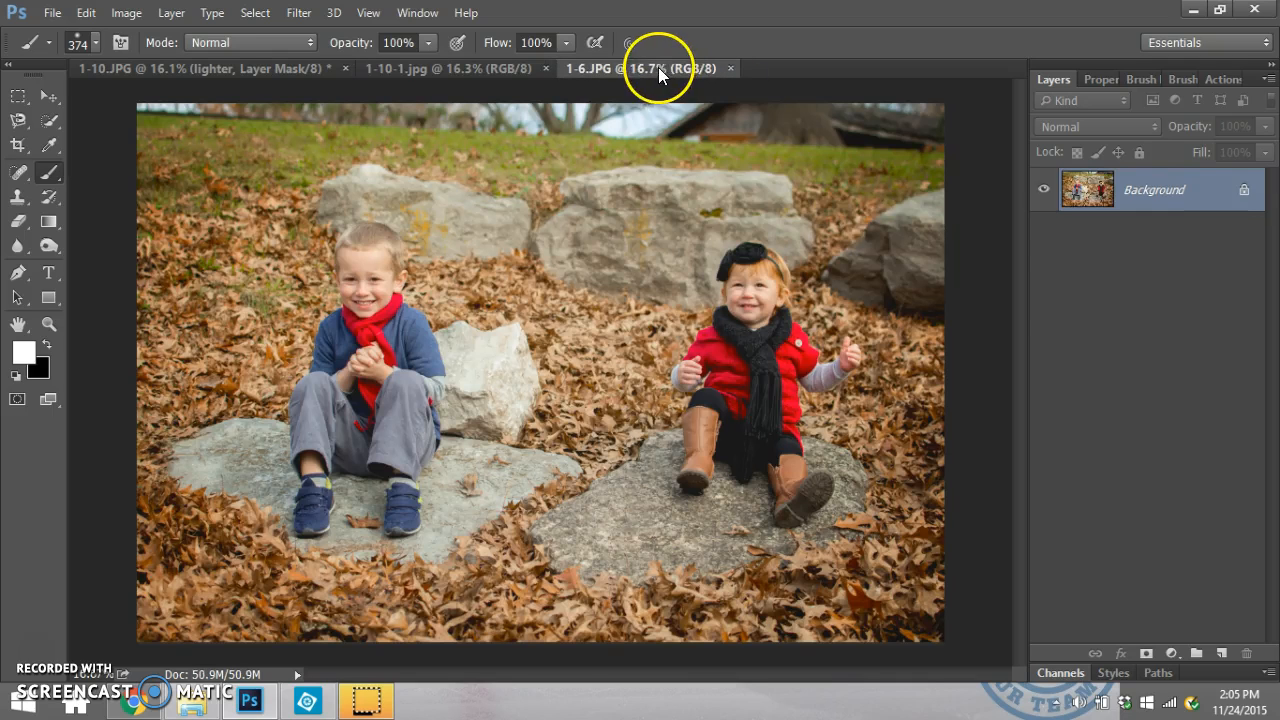
{"action": "left_click", "coordinate": [1226, 80]}
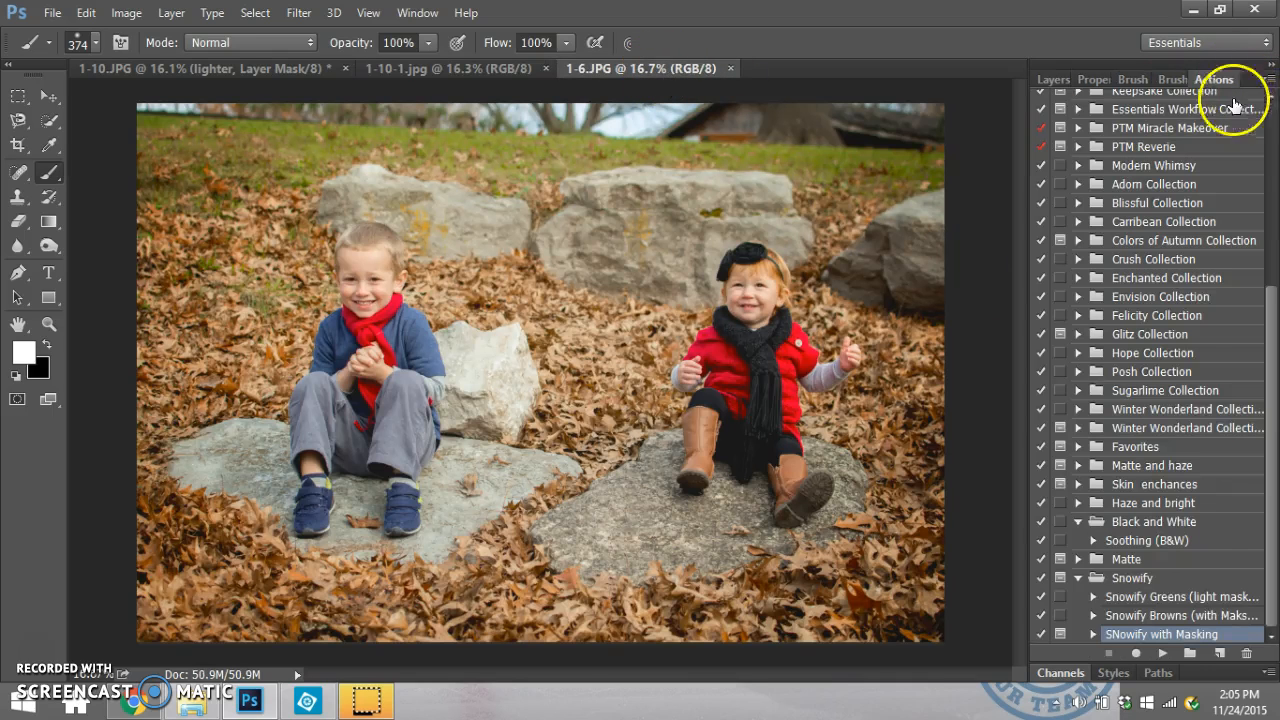
{"action": "left_click", "coordinate": [1160, 616]}
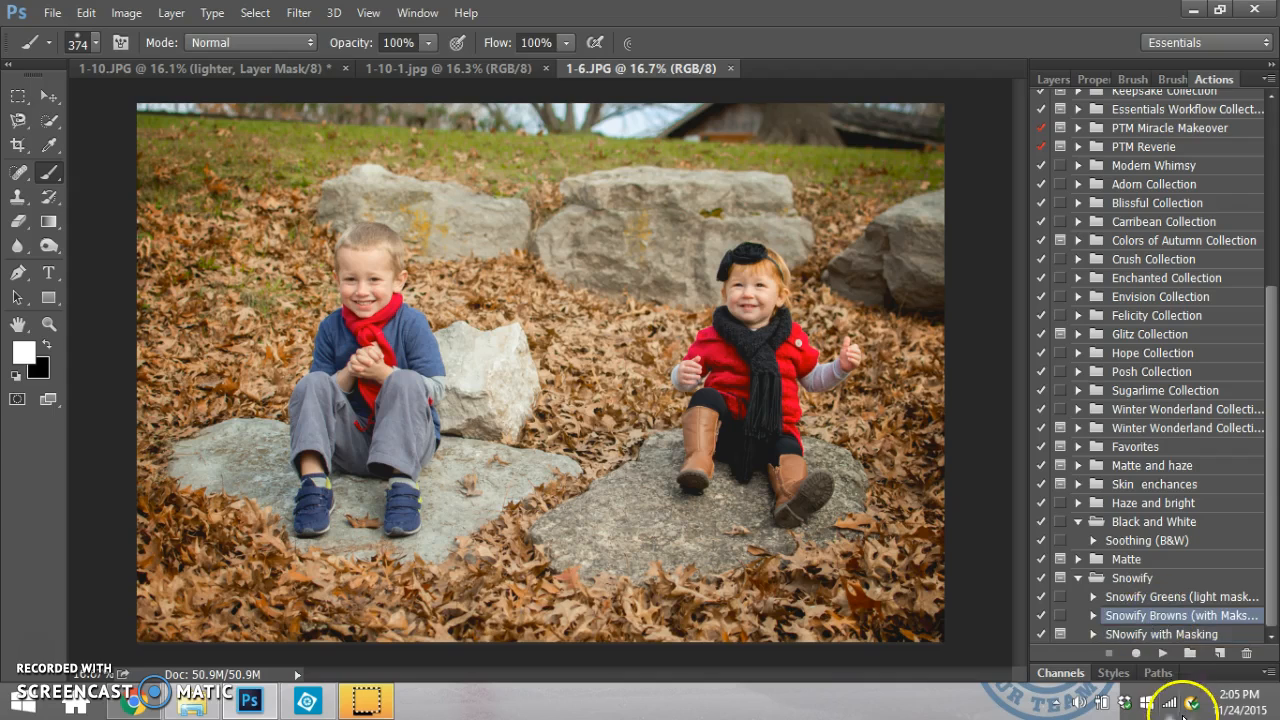
{"action": "left_click", "coordinate": [1163, 652]}
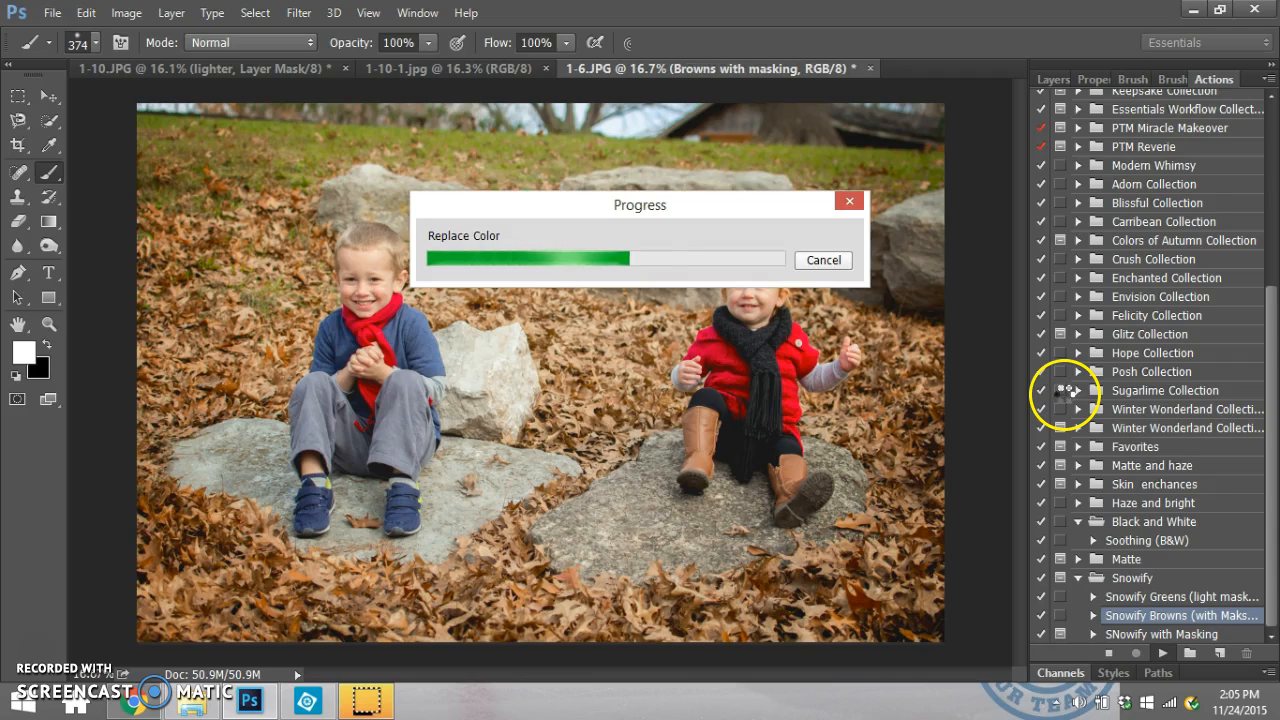
Paint white on the Browns with masking layer's mask to whiten the brown leaves around the children and rocks.
{"action": "left_click", "coordinate": [1049, 79]}
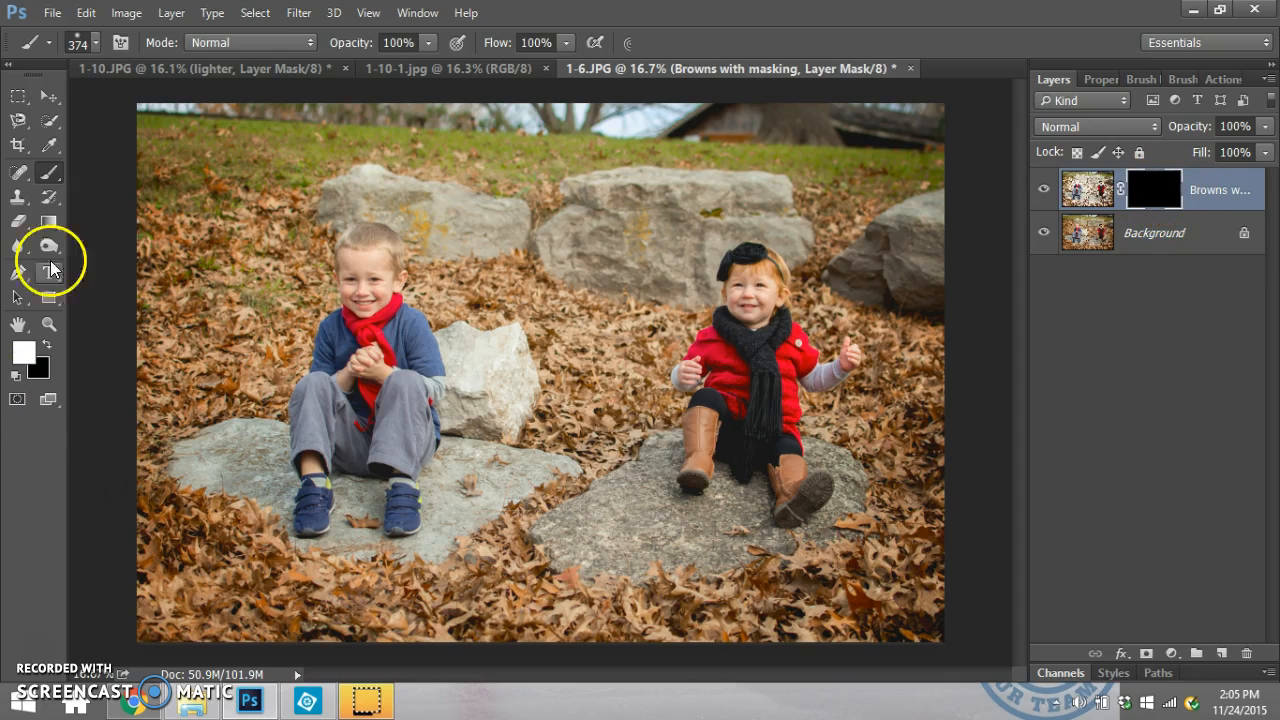
{"action": "mouse_move", "coordinate": [232, 274]}
{"action": "left_mouse_down"}
{"action": "mouse_move", "coordinate": [165, 374]}
{"action": "mouse_move", "coordinate": [173, 395]}
{"action": "mouse_move", "coordinate": [225, 325]}
{"action": "mouse_move", "coordinate": [201, 399]}
{"action": "mouse_move", "coordinate": [287, 326]}
{"action": "mouse_move", "coordinate": [285, 354]}
{"action": "mouse_move", "coordinate": [249, 390]}
{"action": "mouse_move", "coordinate": [166, 414]}
{"action": "mouse_move", "coordinate": [182, 401]}
{"action": "mouse_move", "coordinate": [150, 628]}
{"action": "mouse_move", "coordinate": [162, 478]}
{"action": "mouse_move", "coordinate": [197, 583]}
{"action": "mouse_move", "coordinate": [192, 476]}
{"action": "mouse_move", "coordinate": [304, 610]}
{"action": "mouse_move", "coordinate": [271, 532]}
{"action": "mouse_move", "coordinate": [456, 613]}
{"action": "mouse_move", "coordinate": [369, 599]}
{"action": "mouse_move", "coordinate": [341, 614]}
{"action": "mouse_move", "coordinate": [475, 627]}
{"action": "mouse_move", "coordinate": [523, 569]}
{"action": "mouse_move", "coordinate": [470, 621]}
{"action": "mouse_move", "coordinate": [620, 381]}
{"action": "mouse_move", "coordinate": [560, 425]}
{"action": "mouse_move", "coordinate": [583, 309]}
{"action": "mouse_move", "coordinate": [518, 287]}
{"action": "mouse_move", "coordinate": [464, 300]}
{"action": "mouse_move", "coordinate": [595, 296]}
{"action": "mouse_move", "coordinate": [429, 274]}
{"action": "mouse_move", "coordinate": [451, 289]}
{"action": "mouse_move", "coordinate": [263, 188]}
{"action": "mouse_move", "coordinate": [298, 206]}
{"action": "mouse_move", "coordinate": [305, 314]}
{"action": "mouse_move", "coordinate": [311, 254]}
{"action": "mouse_move", "coordinate": [302, 287]}
{"action": "mouse_move", "coordinate": [253, 184]}
{"action": "mouse_move", "coordinate": [234, 265]}
{"action": "mouse_move", "coordinate": [177, 245]}
{"action": "mouse_move", "coordinate": [167, 206]}
{"action": "mouse_move", "coordinate": [253, 236]}
{"action": "mouse_move", "coordinate": [186, 122]}
{"action": "mouse_move", "coordinate": [293, 178]}
{"action": "mouse_move", "coordinate": [356, 152]}
{"action": "mouse_move", "coordinate": [564, 177]}
{"action": "mouse_move", "coordinate": [635, 149]}
{"action": "mouse_move", "coordinate": [802, 169]}
{"action": "mouse_move", "coordinate": [873, 194]}
{"action": "mouse_move", "coordinate": [847, 220]}
{"action": "mouse_move", "coordinate": [821, 294]}
{"action": "mouse_move", "coordinate": [830, 321]}
{"action": "mouse_move", "coordinate": [867, 319]}
{"action": "mouse_move", "coordinate": [882, 334]}
{"action": "mouse_move", "coordinate": [901, 413]}
{"action": "mouse_move", "coordinate": [930, 343]}
{"action": "mouse_move", "coordinate": [913, 420]}
{"action": "mouse_move", "coordinate": [826, 444]}
{"action": "mouse_move", "coordinate": [835, 411]}
{"action": "mouse_move", "coordinate": [811, 406]}
{"action": "mouse_move", "coordinate": [748, 263]}
{"action": "left_mouse_up"}
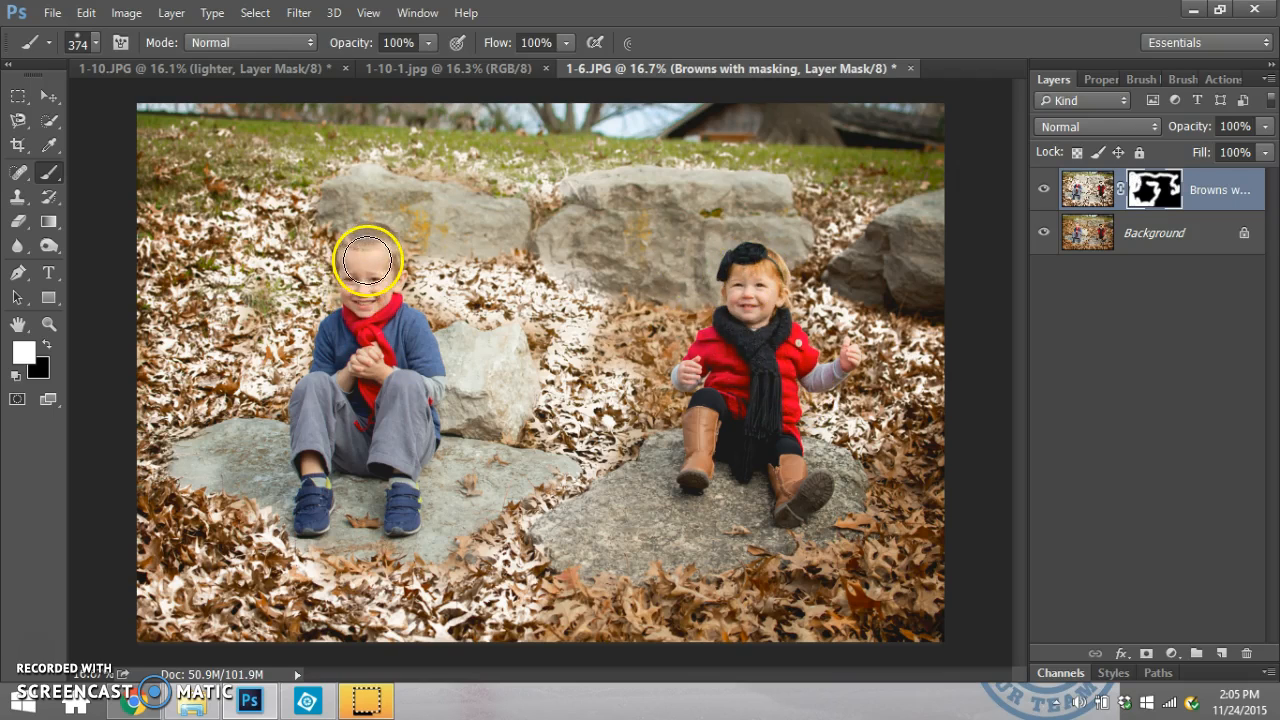
Try a white stroke over the boy's face on the Browns with masking mask, and undo it.
{"action": "left_click_drag", "start_coordinate": [353, 302], "coordinate": [365, 290]}
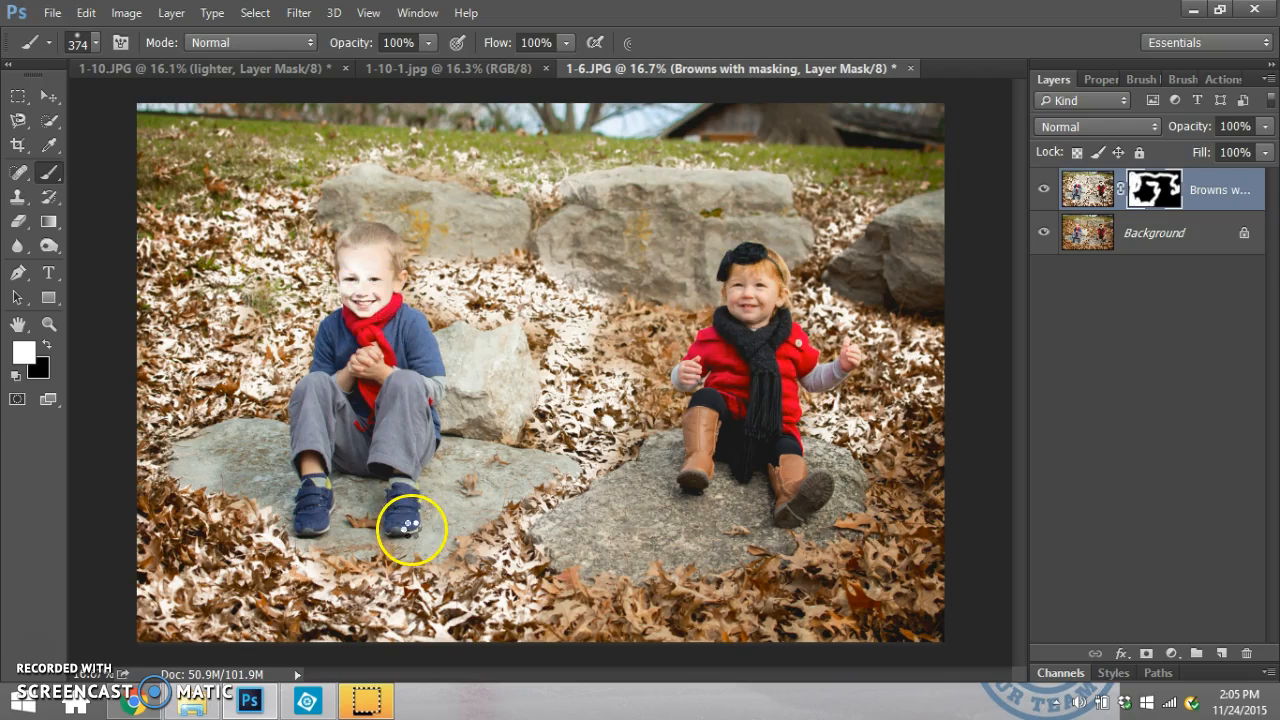
{"action": "left_click", "coordinate": [125, 13]}
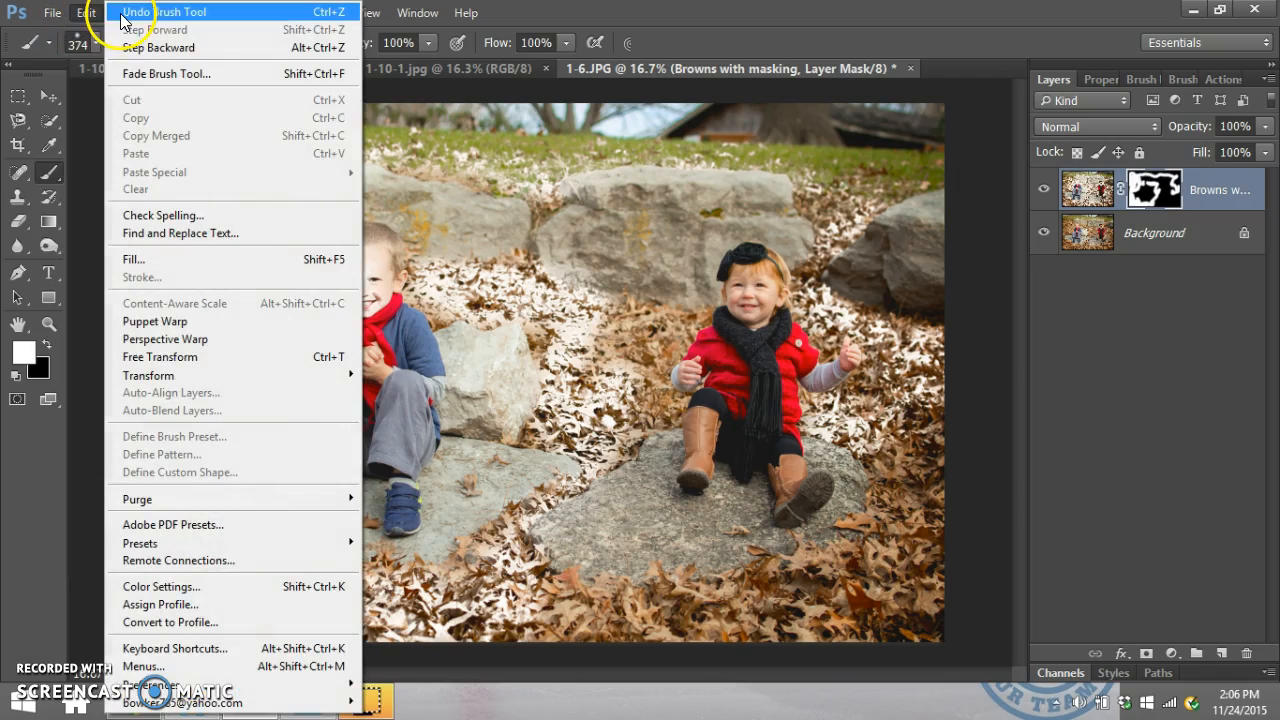
{"action": "left_click", "coordinate": [123, 12]}
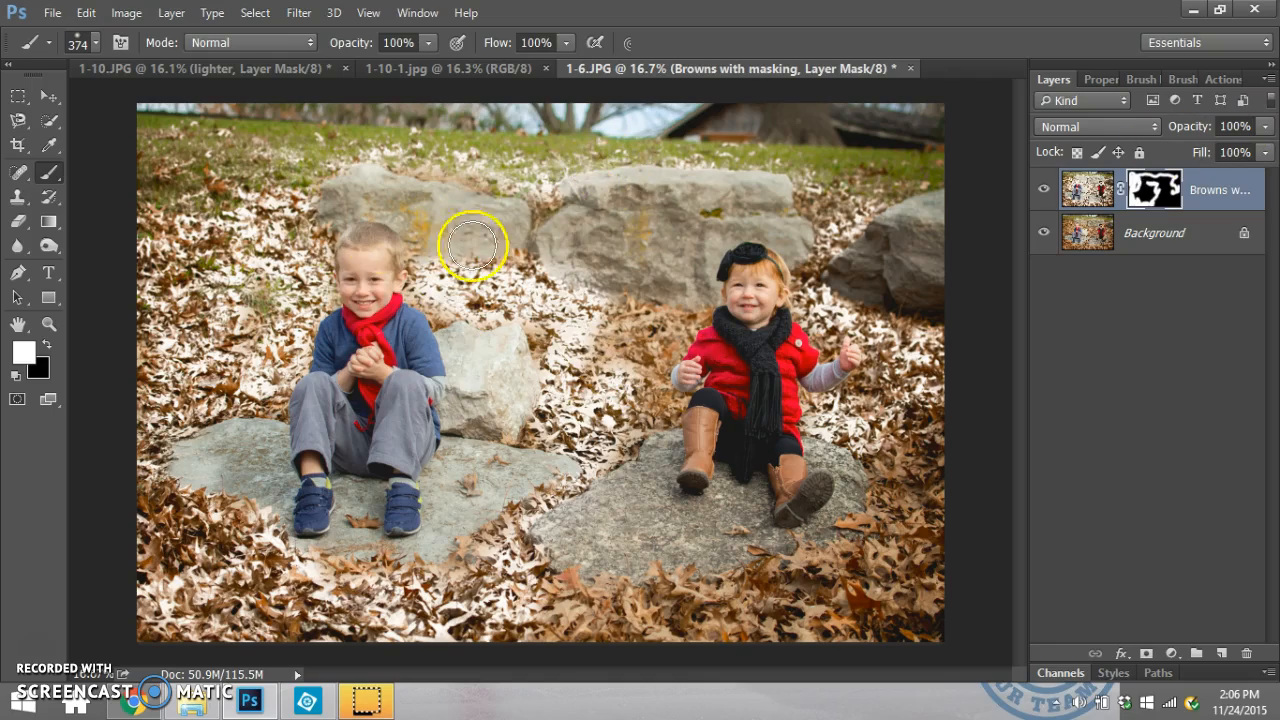
Paint black with a 48 px brush on the Browns with masking mask to clear the effect from the boy's hair and face.
{"action": "scroll", "coordinate": [337, 263], "scroll_direction": "up", "scroll_amount": 3}
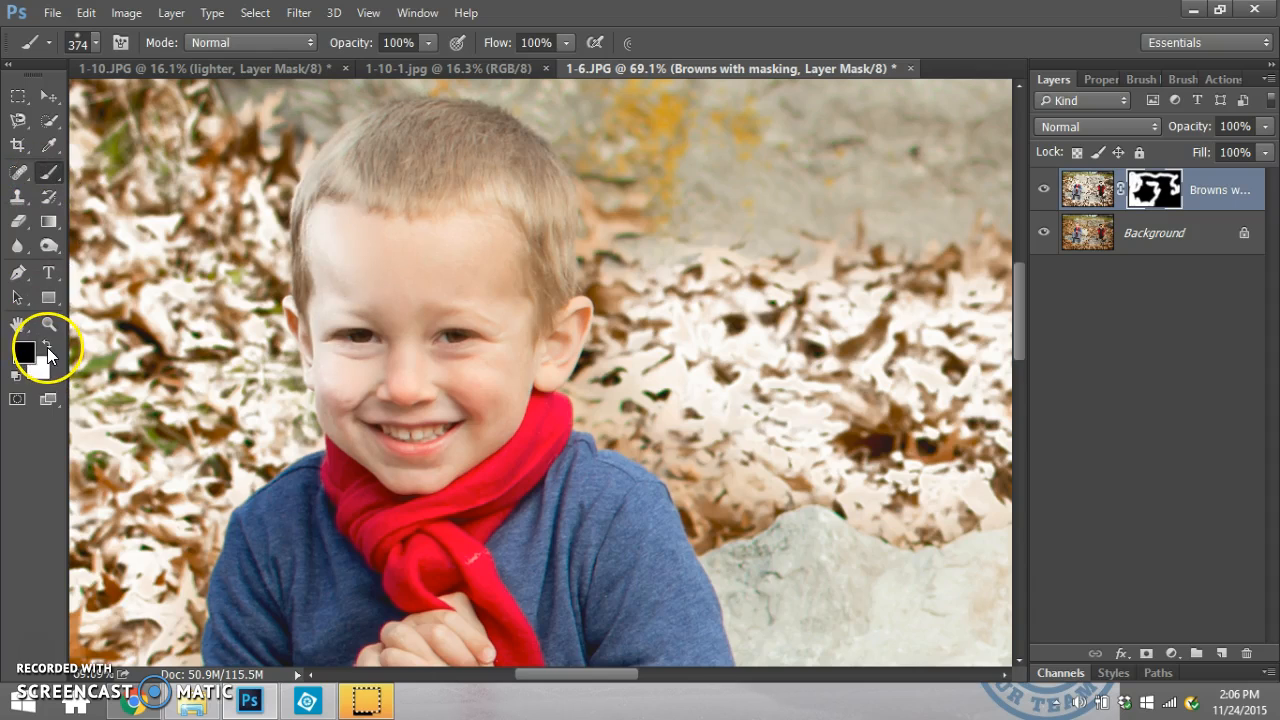
{"action": "left_click", "coordinate": [94, 44]}
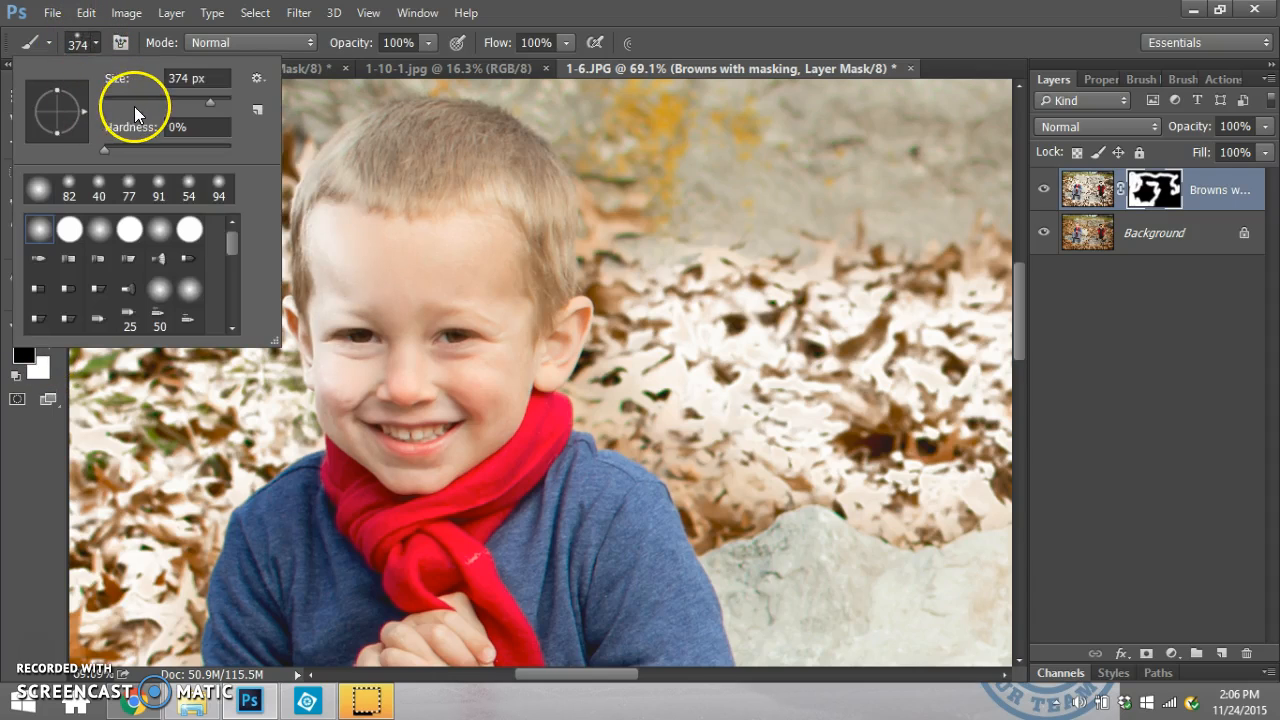
{"action": "mouse_move", "coordinate": [328, 186]}
{"action": "left_mouse_down"}
{"action": "mouse_move", "coordinate": [318, 278]}
{"action": "mouse_move", "coordinate": [318, 214]}
{"action": "mouse_move", "coordinate": [360, 147]}
{"action": "mouse_move", "coordinate": [311, 204]}
{"action": "mouse_move", "coordinate": [304, 324]}
{"action": "mouse_move", "coordinate": [292, 308]}
{"action": "mouse_move", "coordinate": [319, 410]}
{"action": "mouse_move", "coordinate": [346, 472]}
{"action": "mouse_move", "coordinate": [320, 326]}
{"action": "mouse_move", "coordinate": [326, 390]}
{"action": "mouse_move", "coordinate": [351, 199]}
{"action": "mouse_move", "coordinate": [348, 296]}
{"action": "mouse_move", "coordinate": [363, 219]}
{"action": "mouse_move", "coordinate": [373, 405]}
{"action": "mouse_move", "coordinate": [351, 261]}
{"action": "mouse_move", "coordinate": [403, 448]}
{"action": "left_mouse_up"}
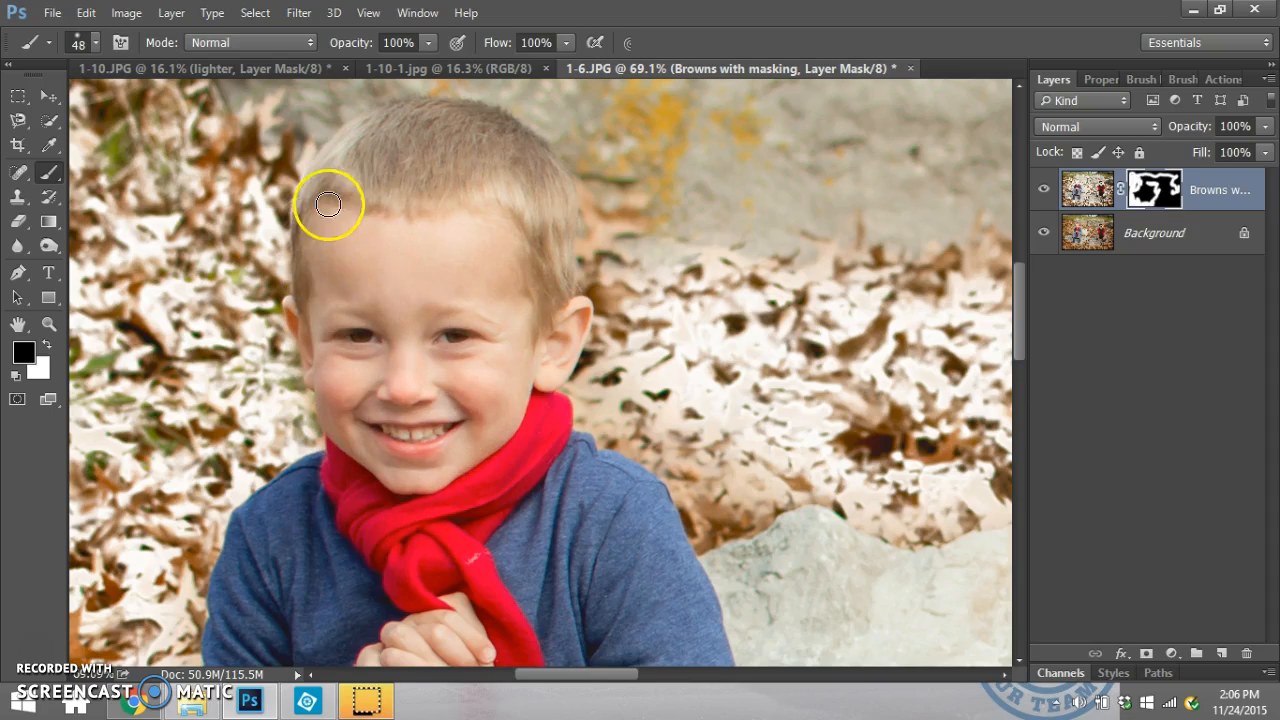
Flatten 1-6.JPG into a single Background layer.
{"action": "scroll", "coordinate": [397, 250], "scroll_direction": "down", "scroll_amount": 4}
{"action": "scroll", "coordinate": [397, 250], "scroll_direction": "down", "scroll_amount": 4}
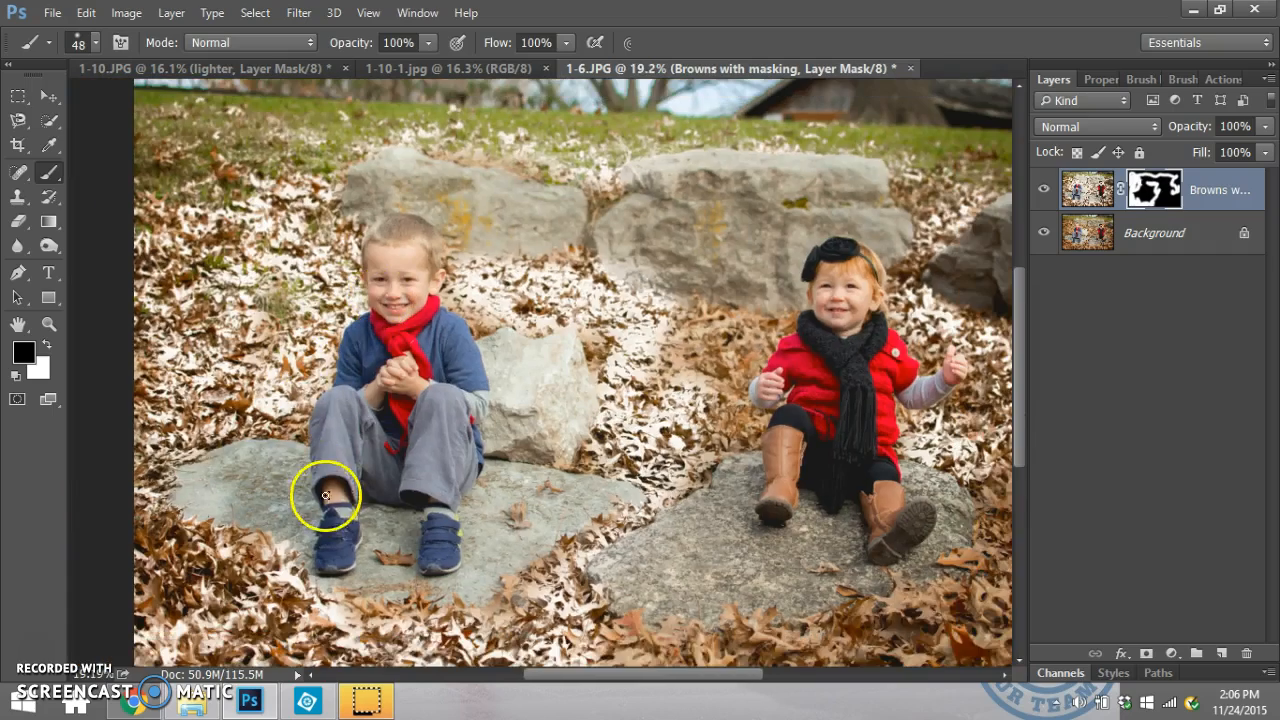
{"action": "scroll", "coordinate": [365, 307], "scroll_direction": "down", "scroll_amount": 2}
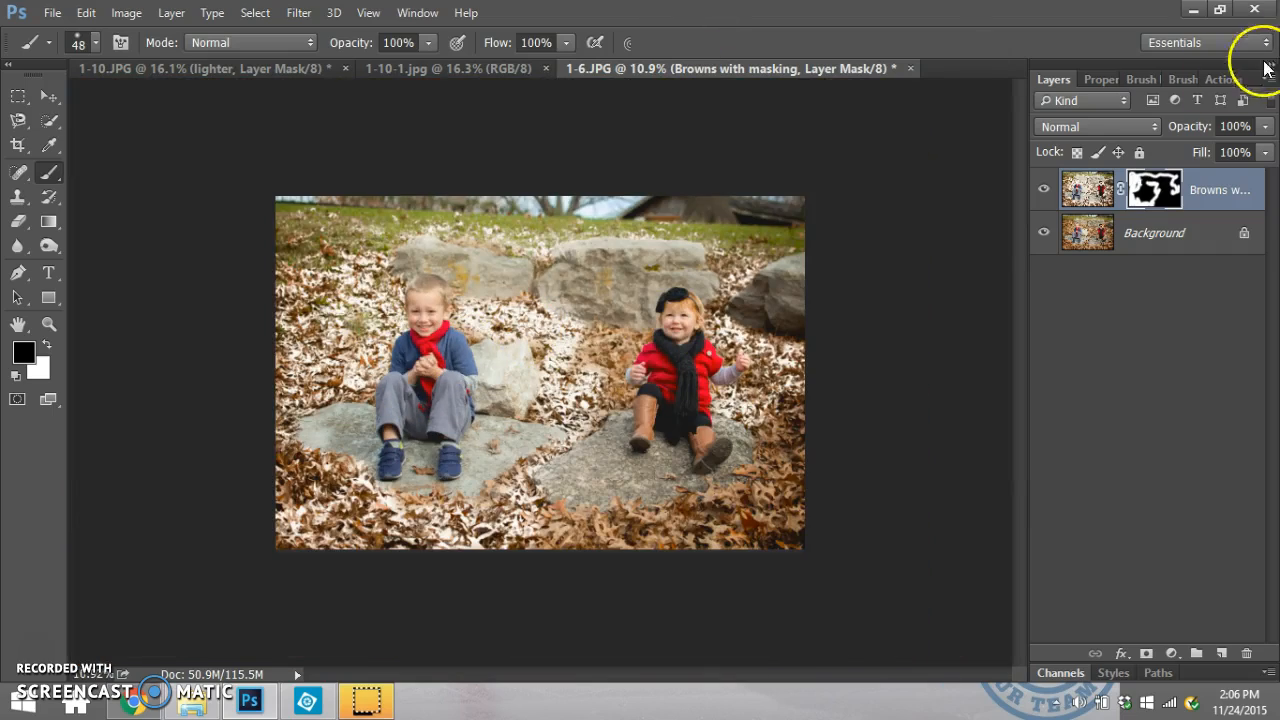
{"action": "left_click", "coordinate": [170, 14]}
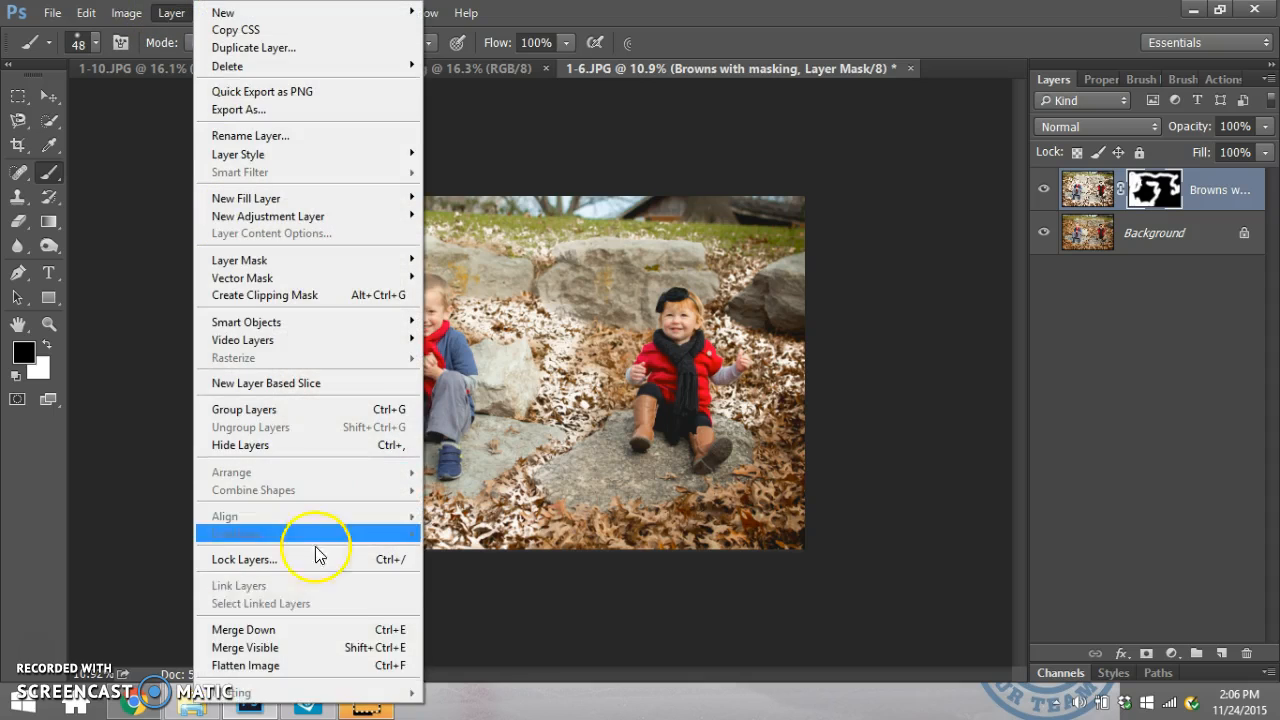
{"action": "left_click", "coordinate": [303, 665]}
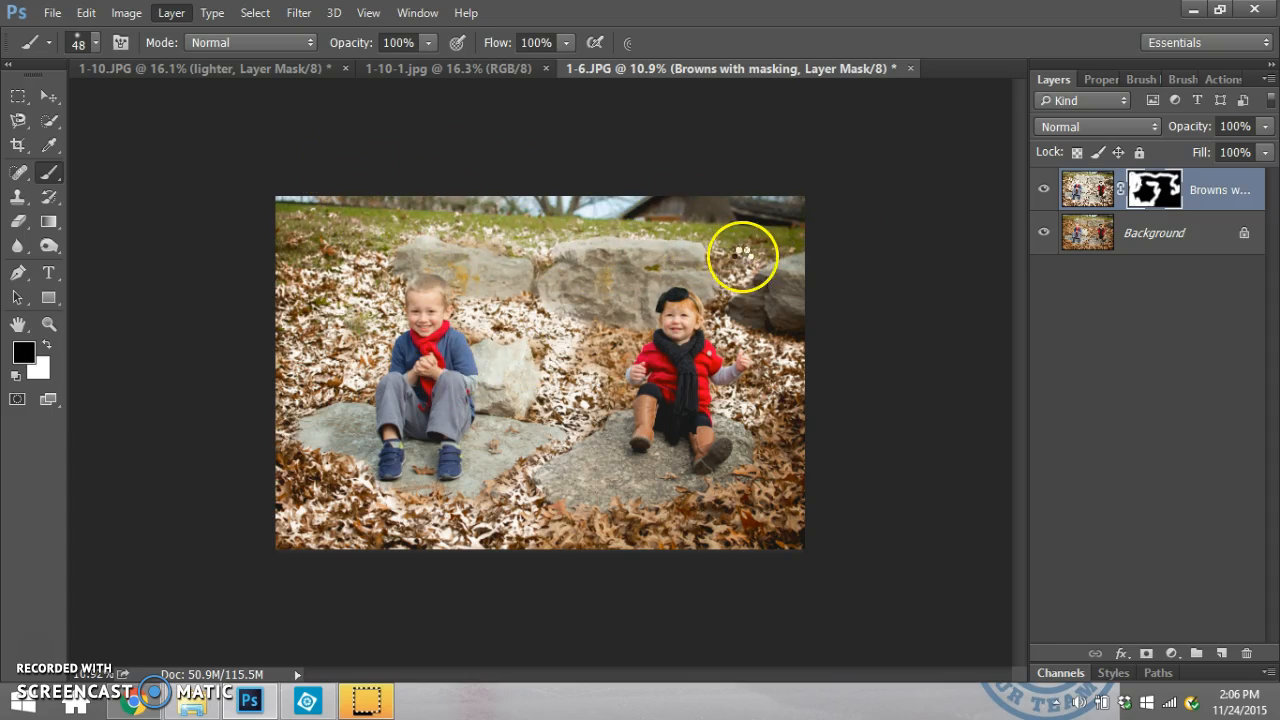
Look through the Snowify set, selecting the SNowify with Masking action and finally Snowify Greens, and enlarge the photo view slightly.
{"action": "left_click", "coordinate": [1223, 82]}
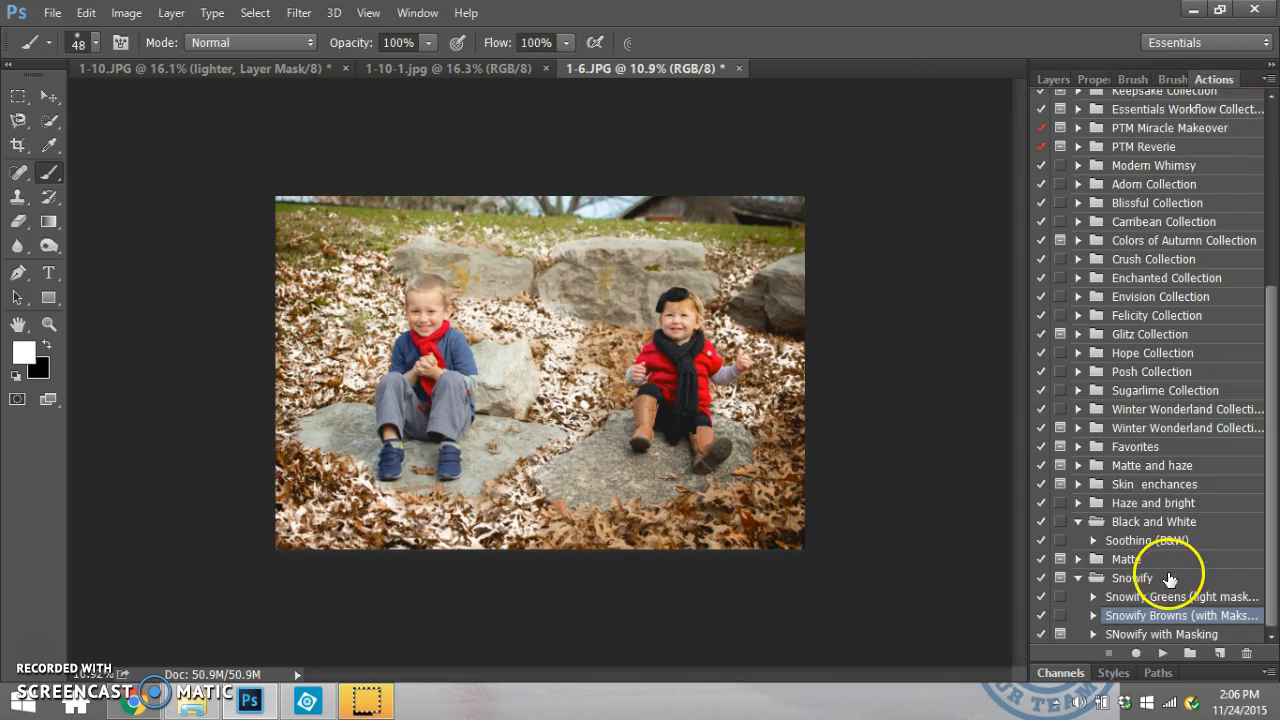
{"action": "left_click", "coordinate": [1160, 635]}
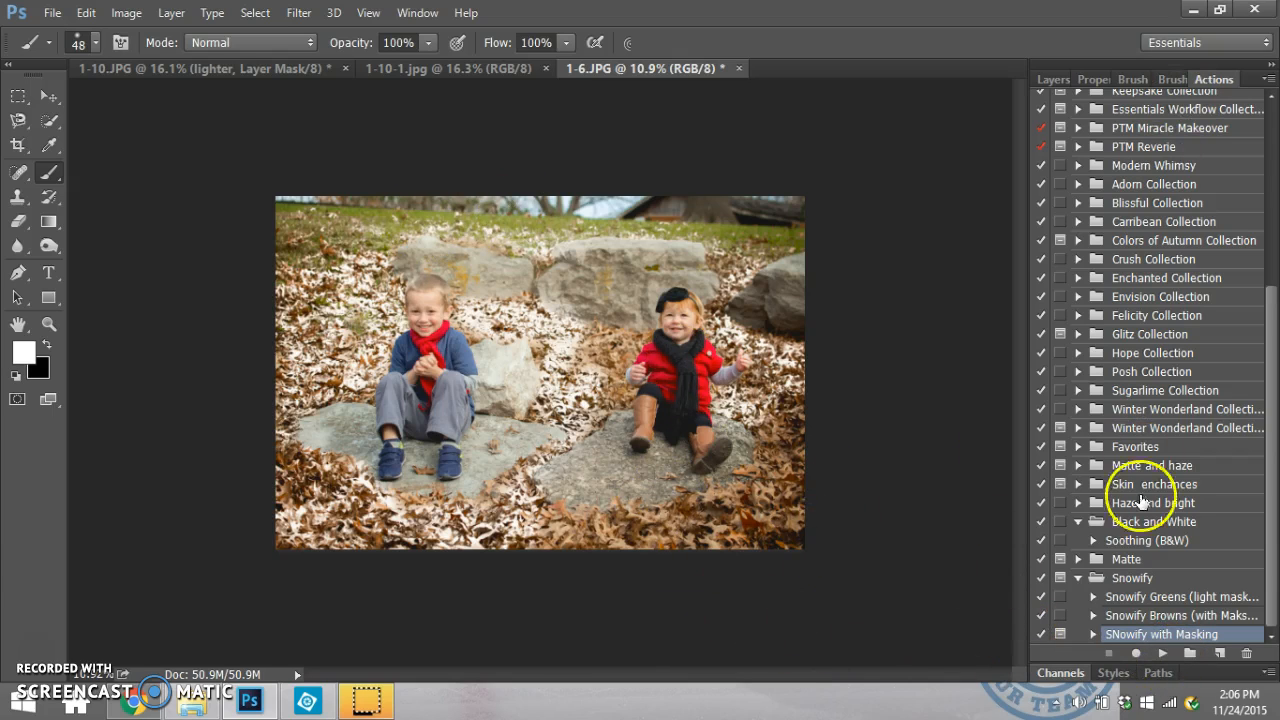
{"action": "left_click", "coordinate": [1122, 598]}
{"action": "key", "text": "ctrl+0"}
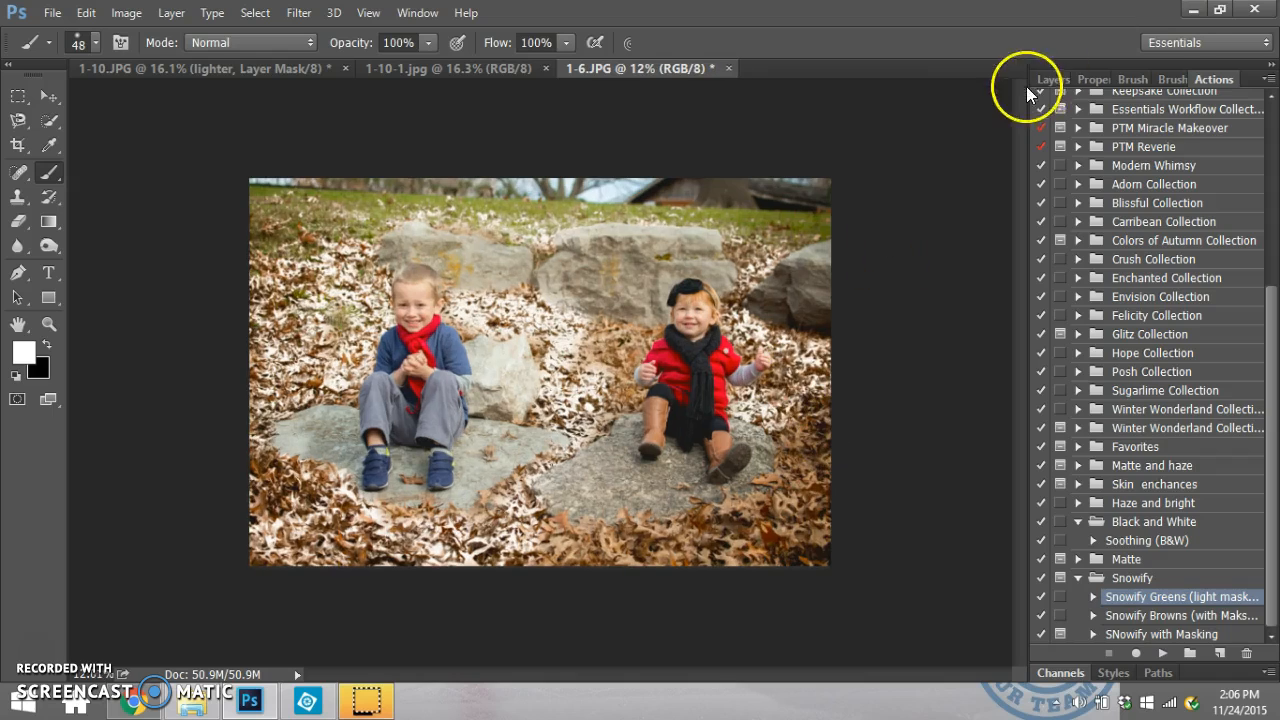
Review the layers of the flattened 1-6.JPG and compare it with the family photos 1-10-1.jpg and 1-10.JPG.
{"action": "left_click", "coordinate": [1051, 79]}
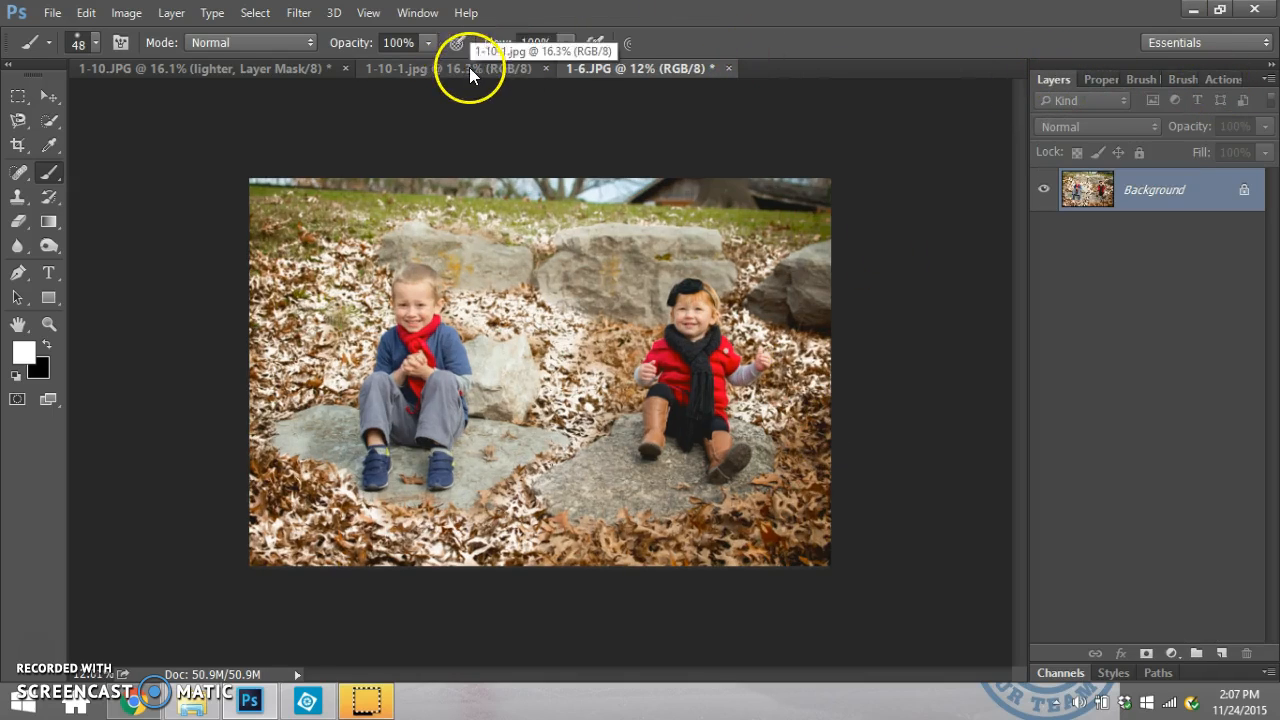
{"action": "left_click", "coordinate": [440, 67]}
{"action": "left_click", "coordinate": [208, 73]}
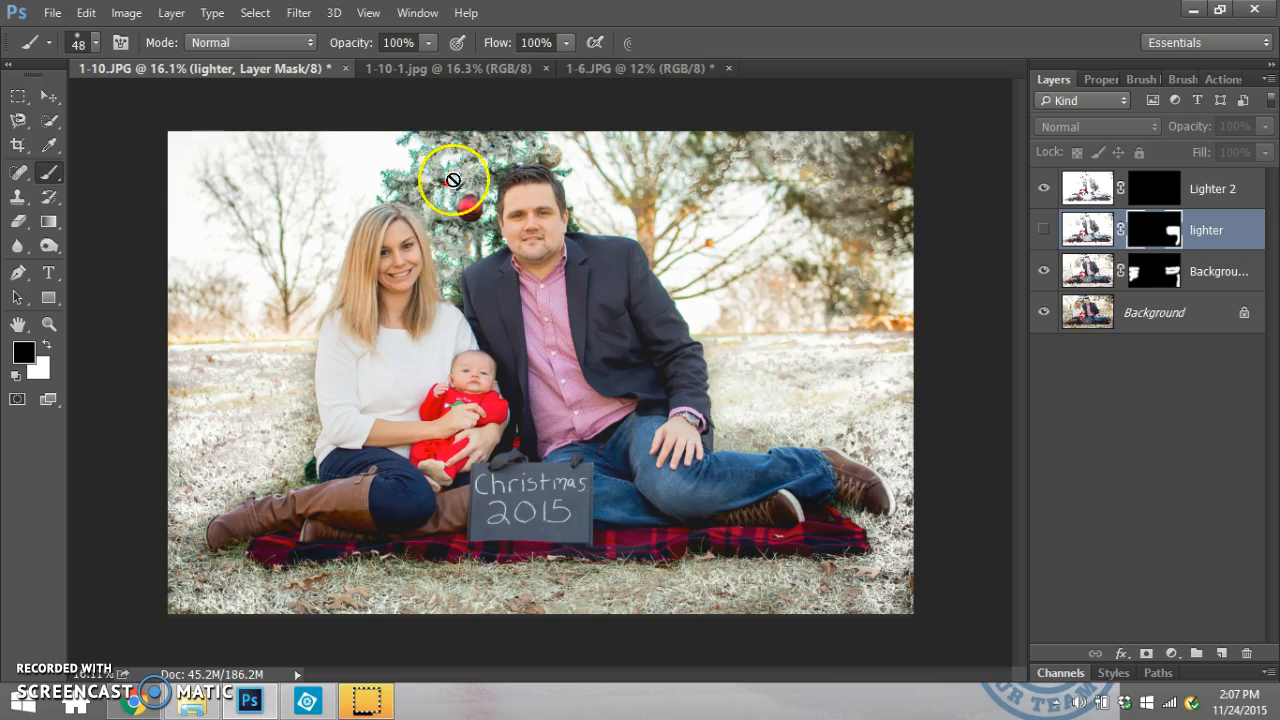
{"action": "left_click", "coordinate": [606, 67]}
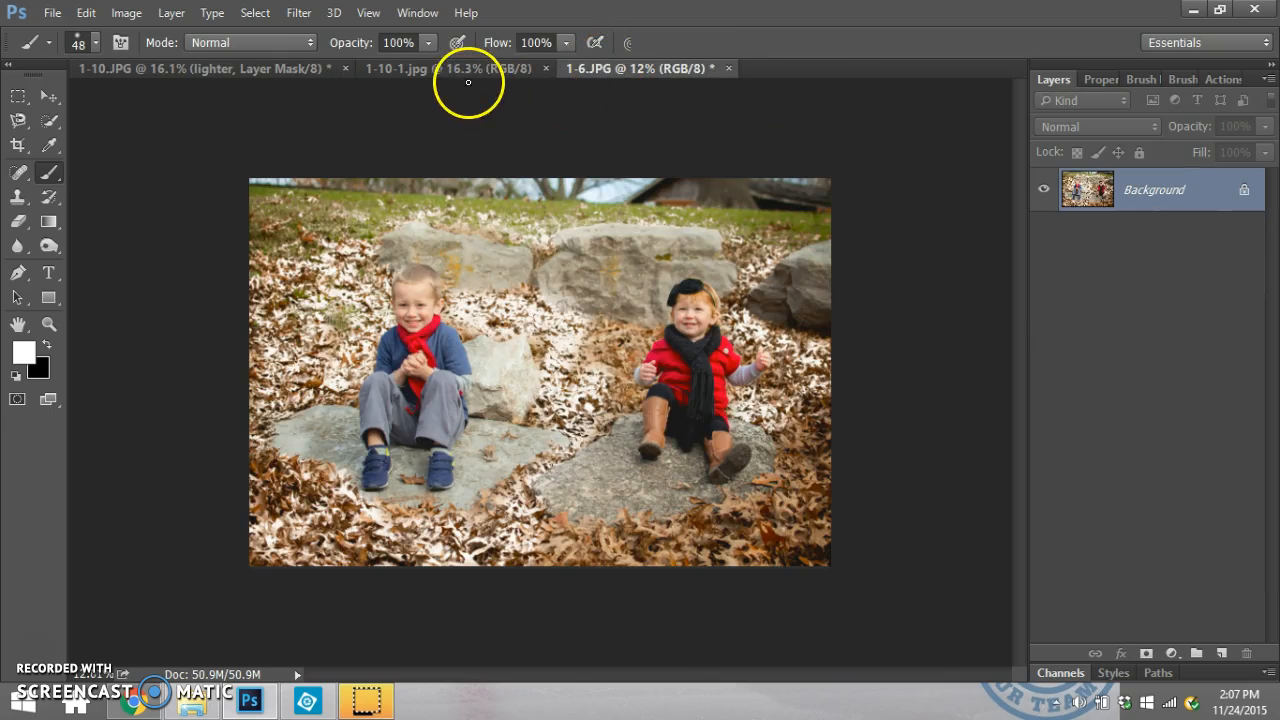